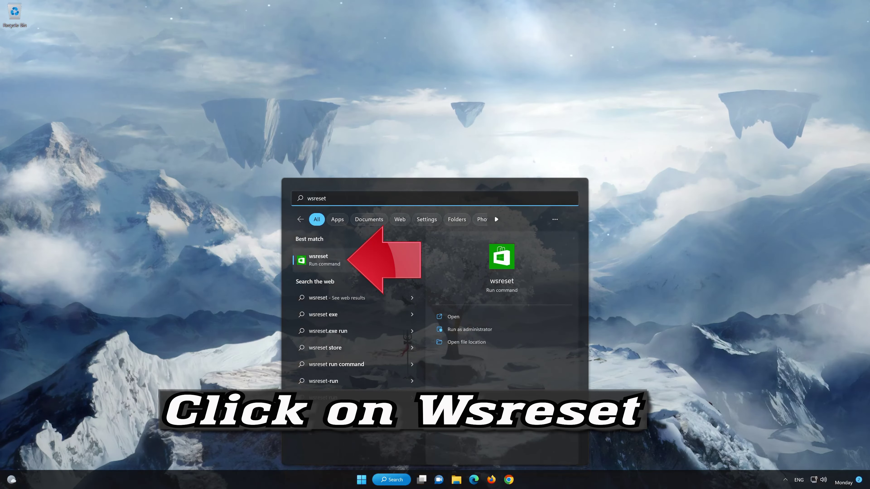
Step: Run the wsreset command found by the search to reset the Microsoft Store cache
{"action": "left_click", "coordinate": [368, 261]}
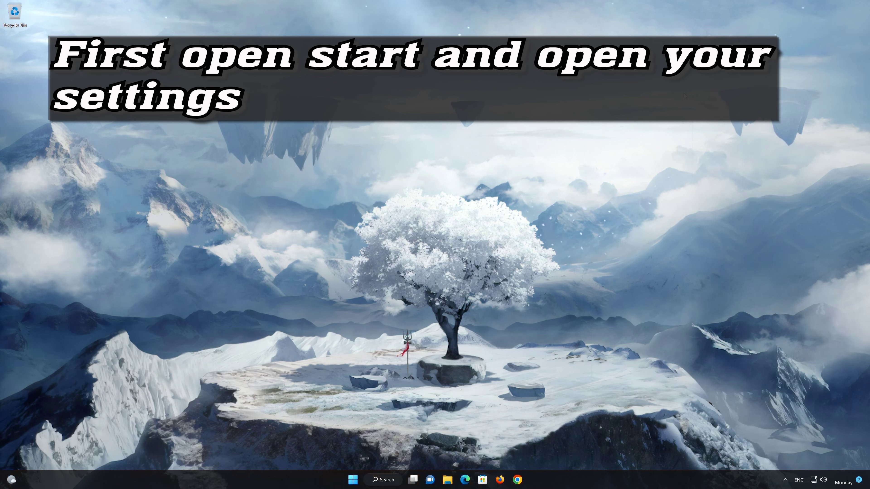
Step: Open the Apps & features page in the Windows Settings
{"action": "left_click", "coordinate": [352, 479]}
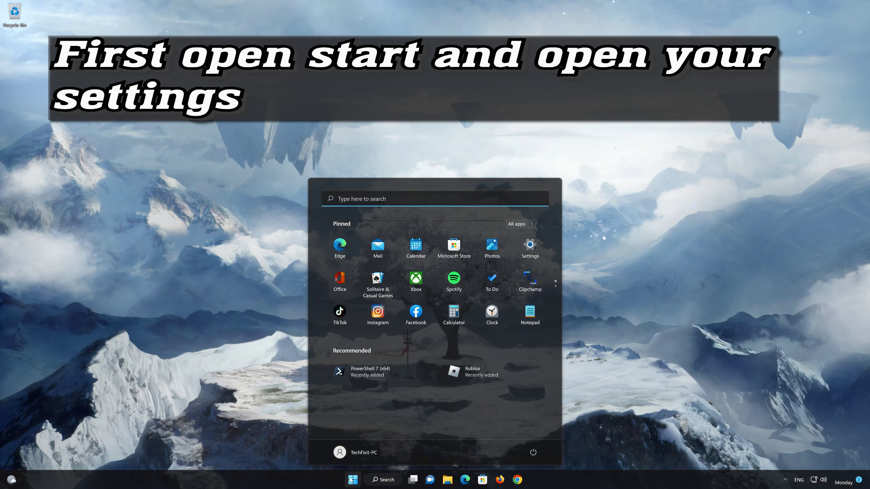
{"action": "left_click", "coordinate": [533, 249]}
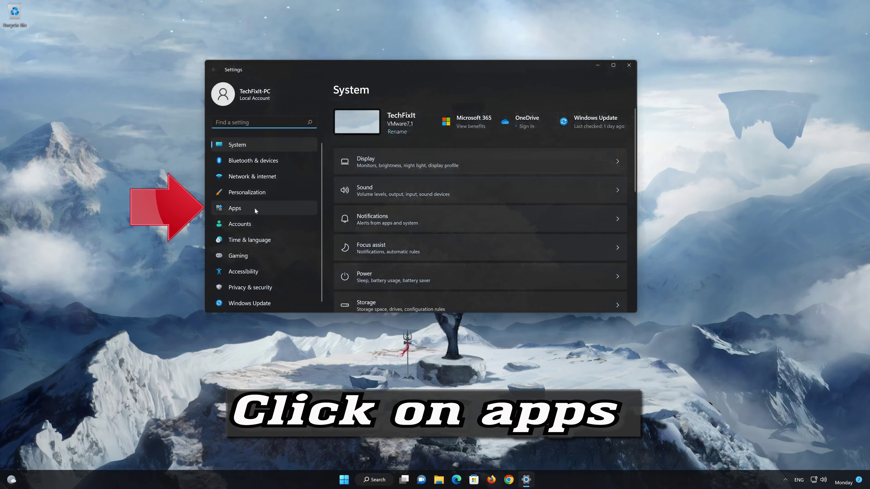
{"action": "left_click", "coordinate": [268, 203]}
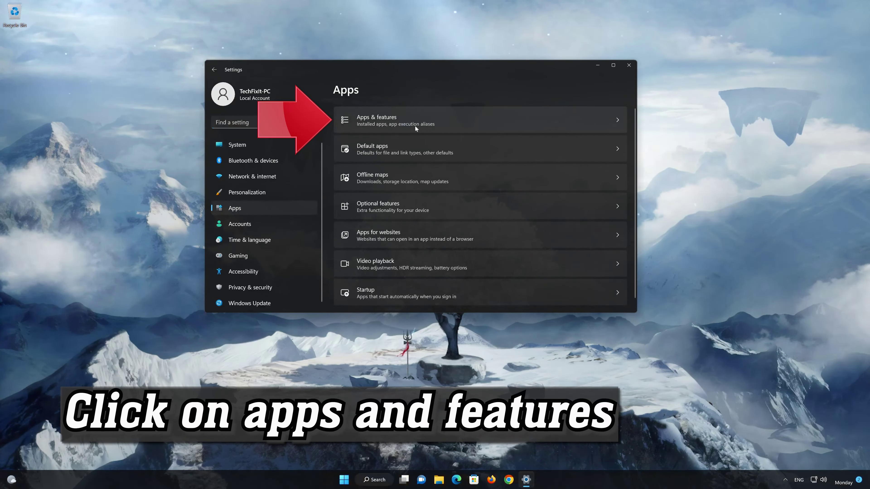
{"action": "left_click", "coordinate": [441, 117]}
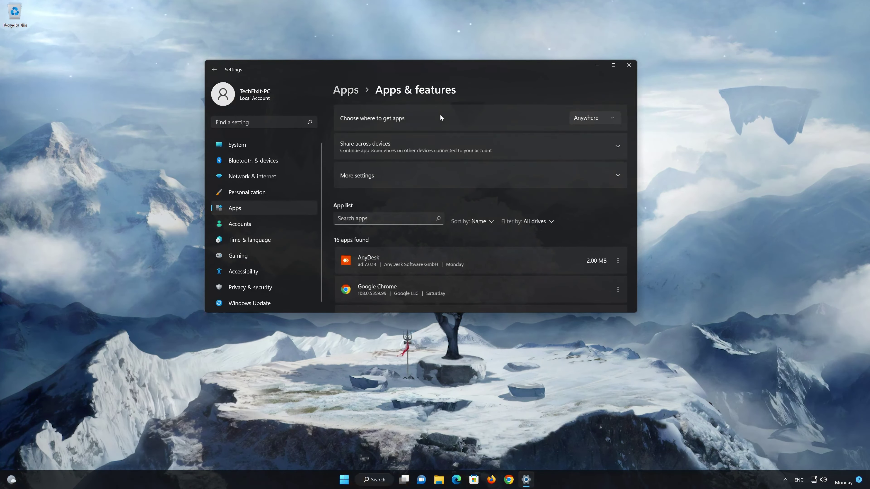
Step: Locate Microsoft Store in the list of installed apps and open its advanced options
{"action": "scroll", "coordinate": [479, 211], "scroll_direction": "down", "scroll_amount": 10}
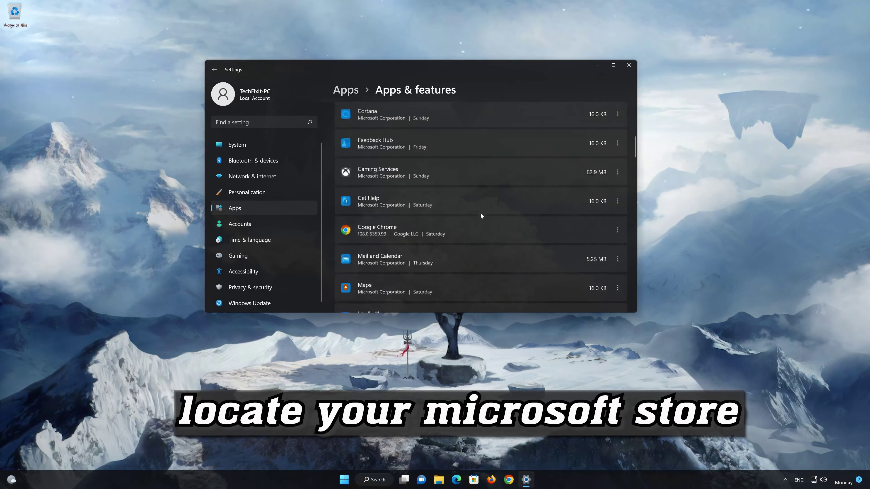
{"action": "scroll", "coordinate": [481, 216], "scroll_direction": "down", "scroll_amount": 2}
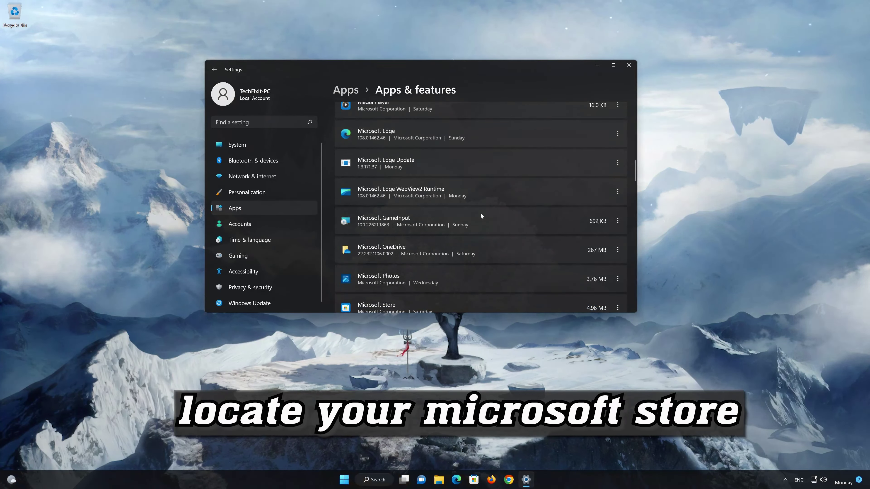
{"action": "scroll", "coordinate": [481, 216], "scroll_direction": "down", "scroll_amount": 2}
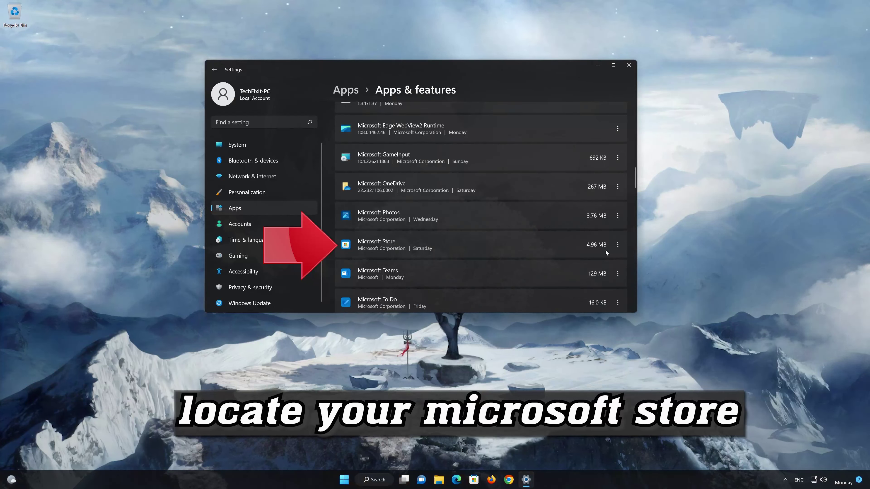
{"action": "left_click", "coordinate": [618, 244]}
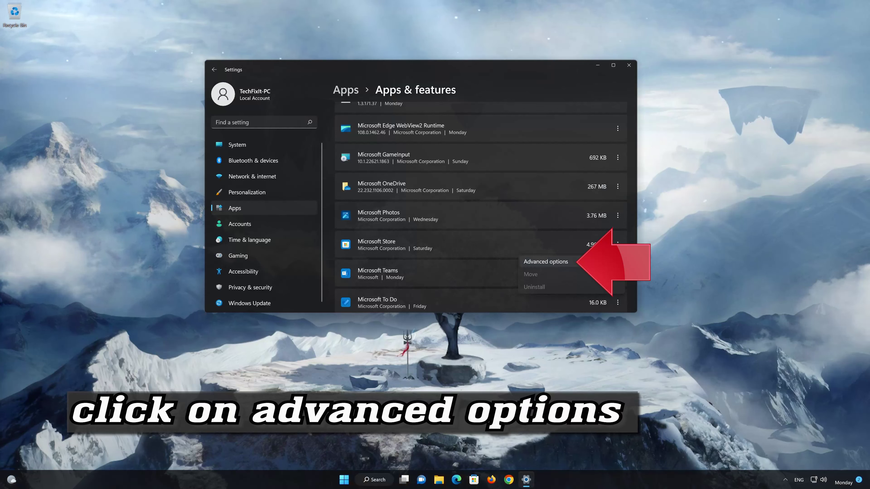
{"action": "left_click", "coordinate": [580, 261]}
Step: Repair the Microsoft Store app and reset it, confirming the deletion of its data
{"action": "scroll", "coordinate": [560, 255], "scroll_direction": "down", "scroll_amount": 5}
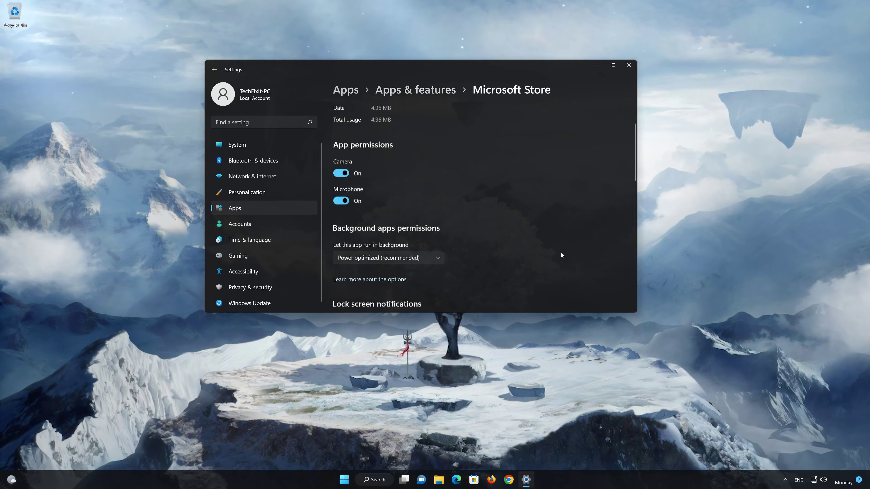
{"action": "scroll", "coordinate": [561, 254], "scroll_direction": "down", "scroll_amount": 6}
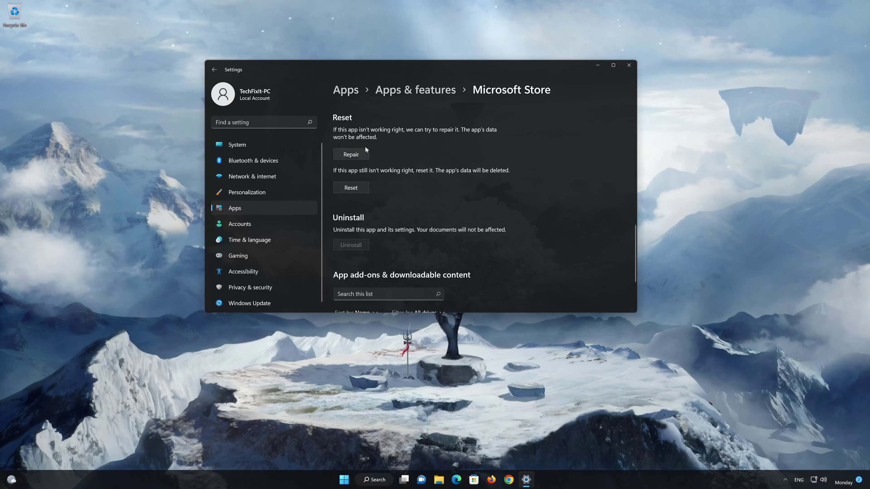
{"action": "left_click", "coordinate": [360, 155]}
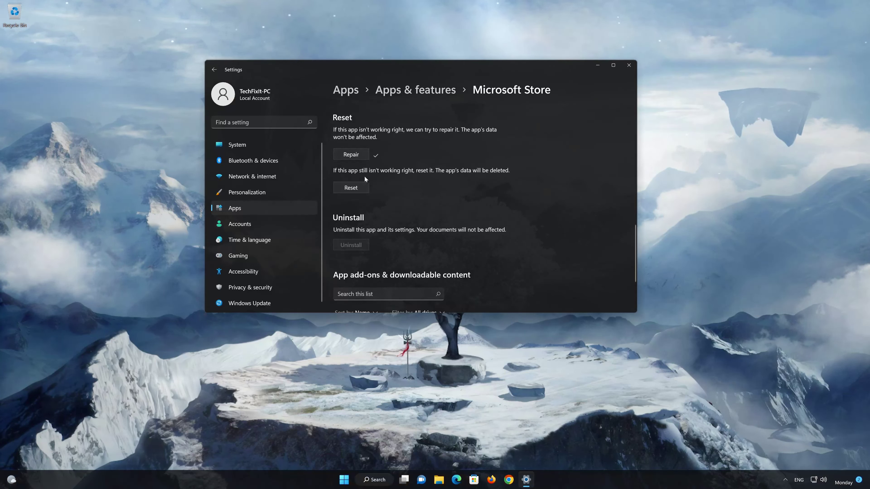
{"action": "left_click", "coordinate": [348, 188]}
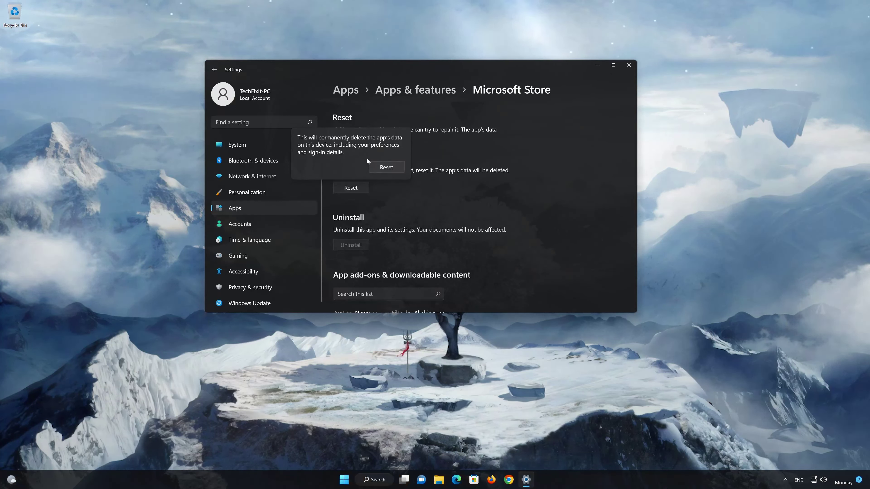
{"action": "left_click", "coordinate": [385, 169]}
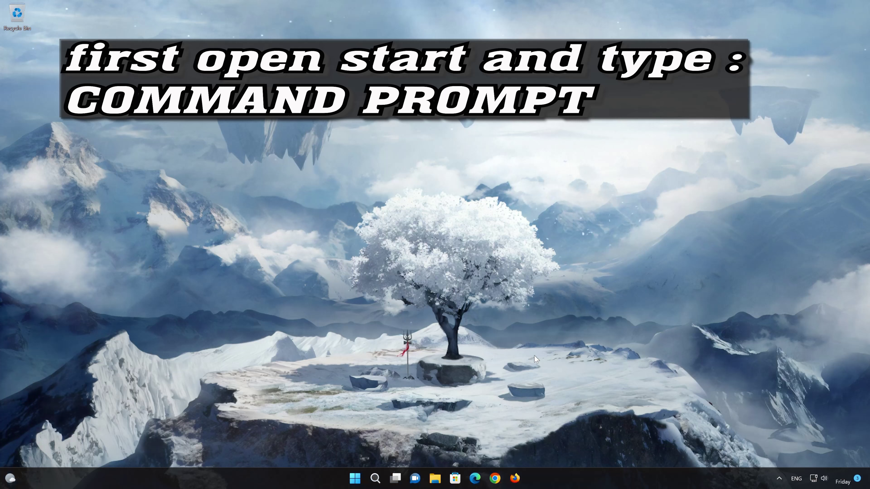
Step: Search for cmd, open Command Prompt as administrator, allow it to make changes, and move its window toward the middle of the desktop
{"action": "key", "text": "super"}
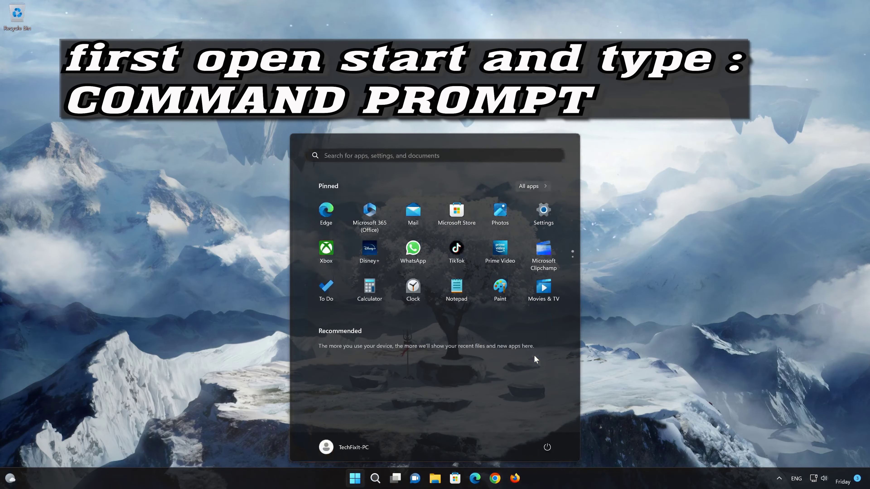
{"action": "type", "text": "cmd"}
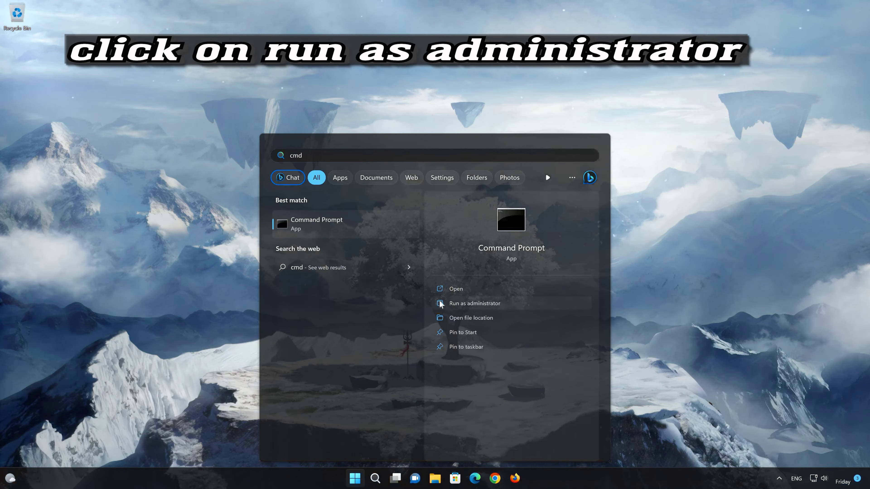
{"action": "left_click", "coordinate": [474, 304]}
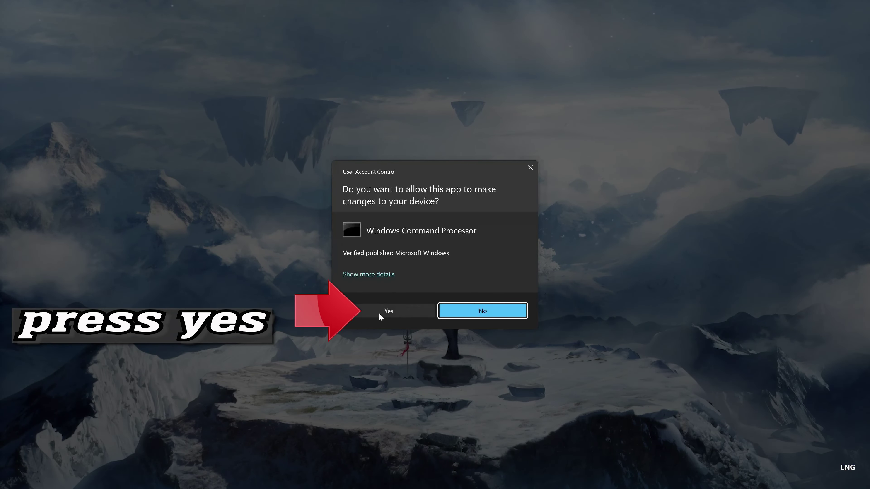
{"action": "left_click", "coordinate": [383, 311]}
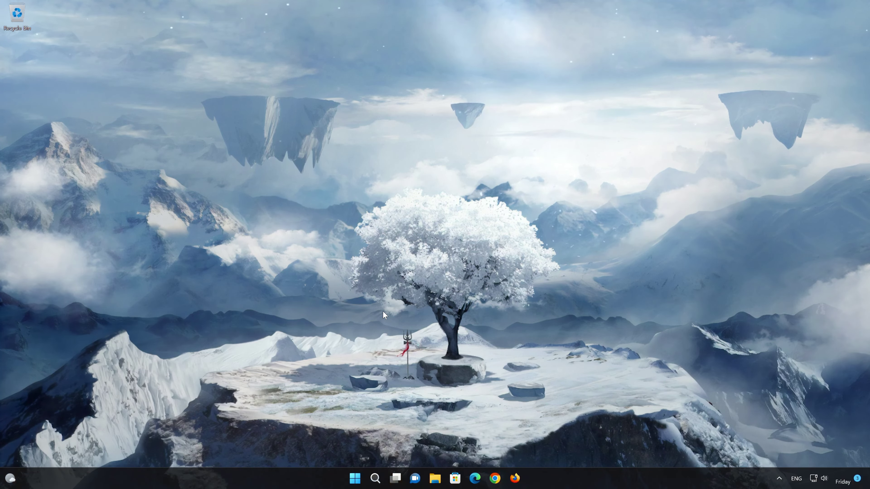
{"action": "left_click_drag", "start_coordinate": [370, 87], "coordinate": [532, 129]}
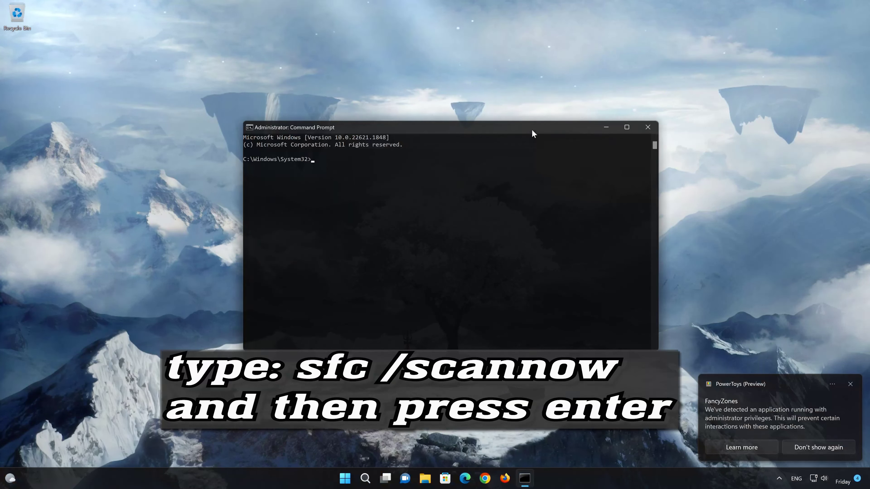
Step: Run the system file check with sfc /scannow and close the Command Prompt with exit
{"action": "type", "text": "sfc /sca"}
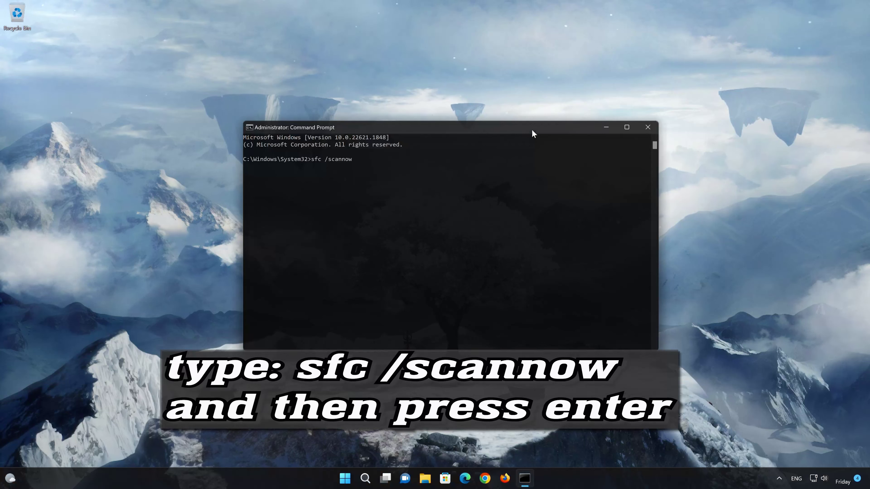
{"action": "type", "text": "nnow"}
{"action": "key", "text": "Return"}
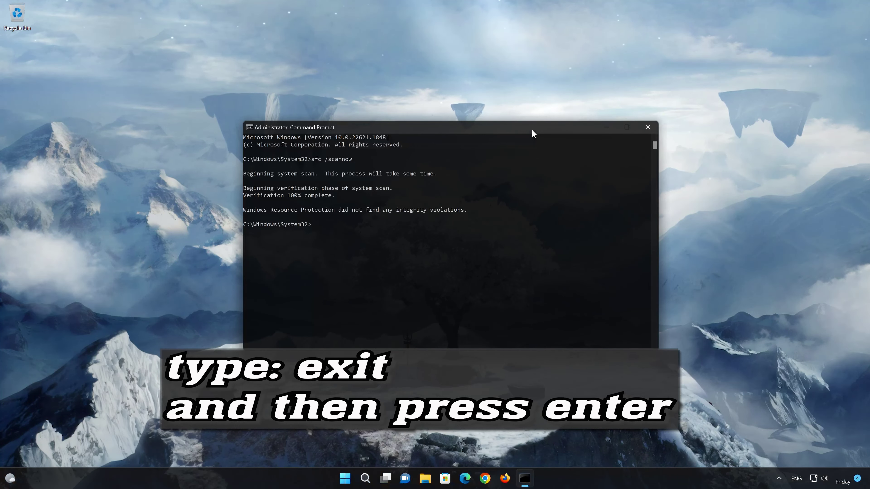
{"action": "type", "text": "exit"}
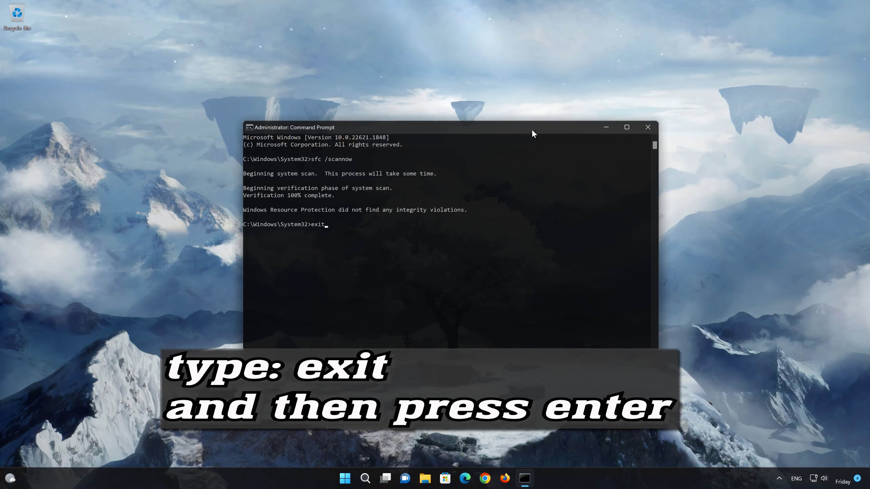
{"action": "key", "text": "Return"}
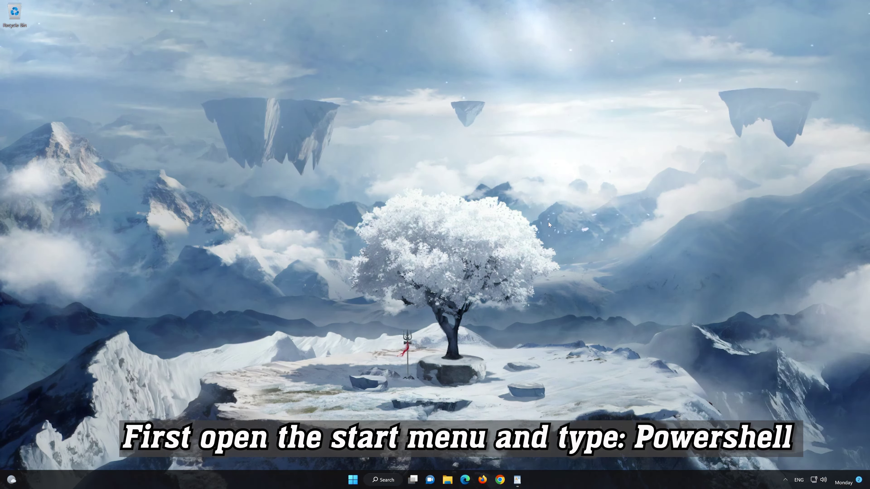
Step: Search for powershell, open PowerShell 7 (x64) as administrator, allow it to make changes, and move its window toward the middle of the desktop
{"action": "left_click", "coordinate": [352, 480]}
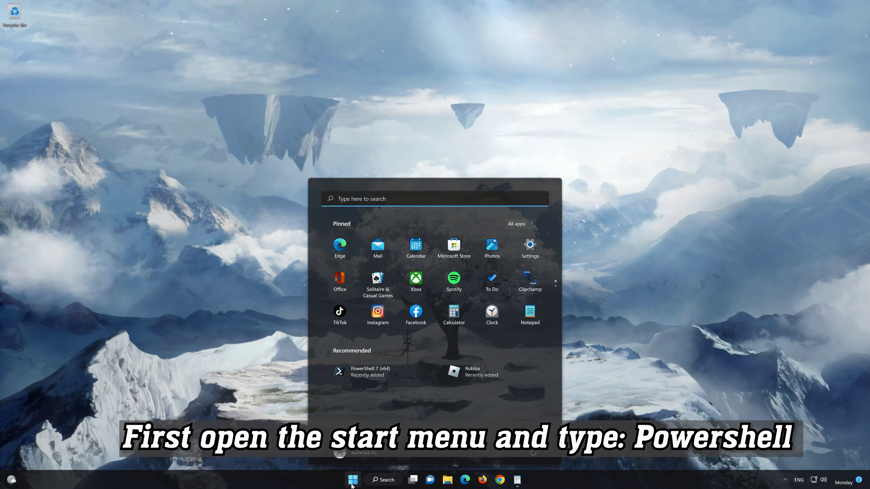
{"action": "type", "text": "powersh"}
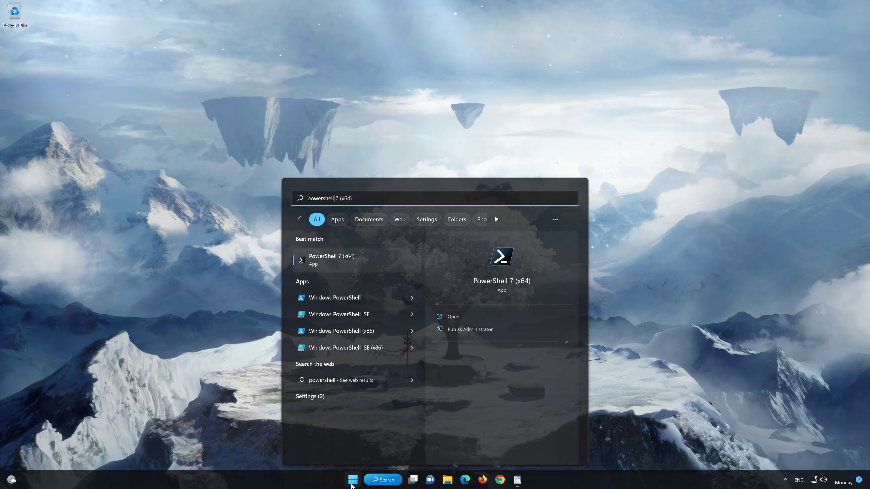
{"action": "type", "text": "ell"}
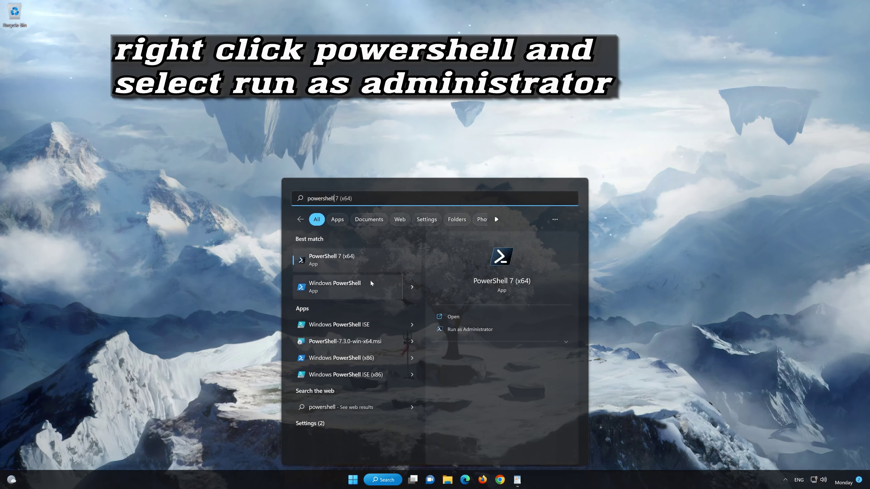
{"action": "right_click", "coordinate": [370, 261]}
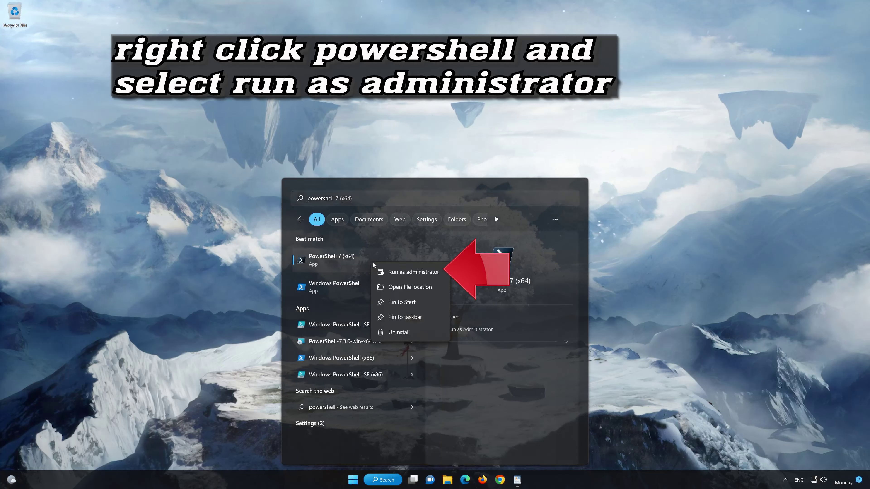
{"action": "left_click", "coordinate": [421, 274]}
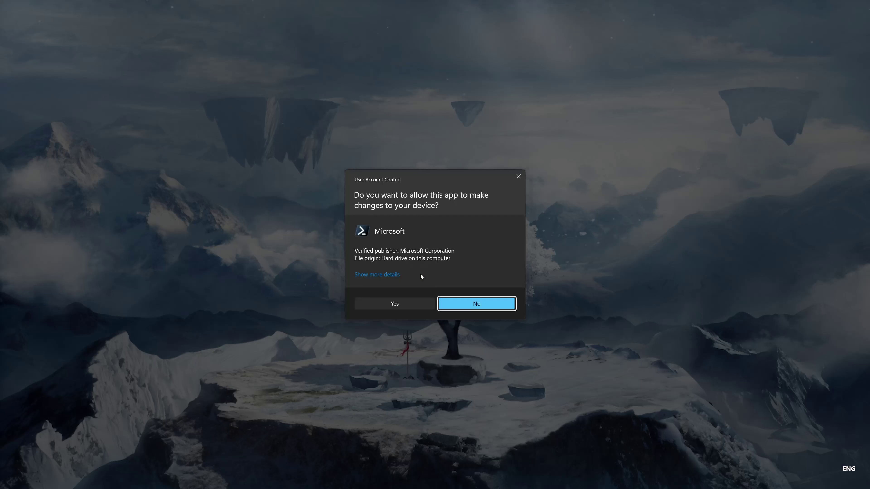
{"action": "left_click", "coordinate": [392, 301]}
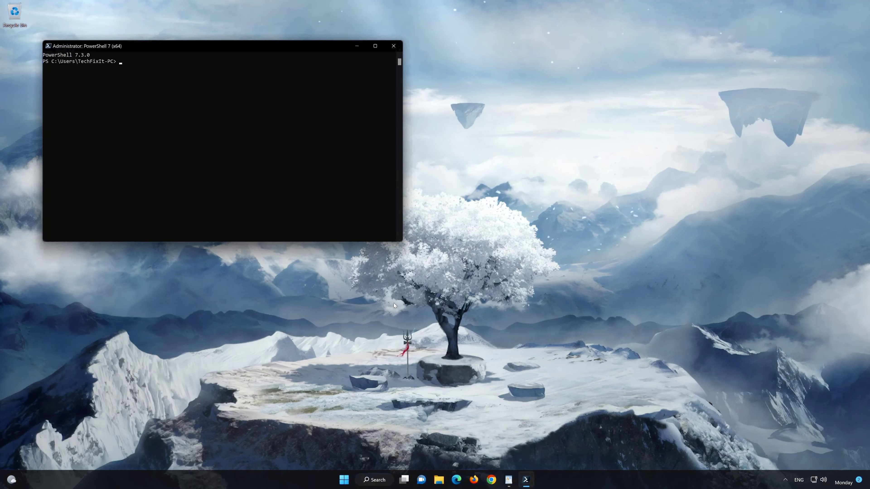
{"action": "left_click_drag", "start_coordinate": [262, 46], "coordinate": [506, 94]}
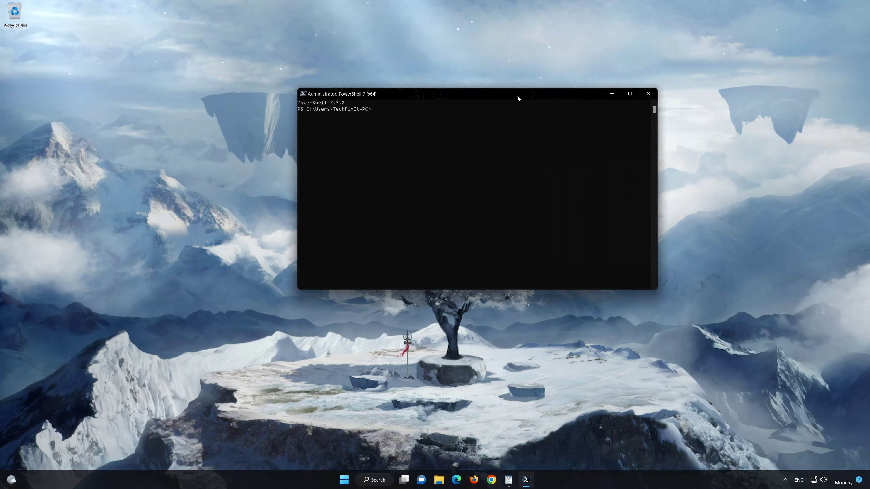
Step: Switch to the WordPad document, copy its first command, starting with Get-AppXPackage *WindowsStore* -AllUsers, and minimize the document to return to PowerShell
{"action": "key", "text": "alt+Tab"}
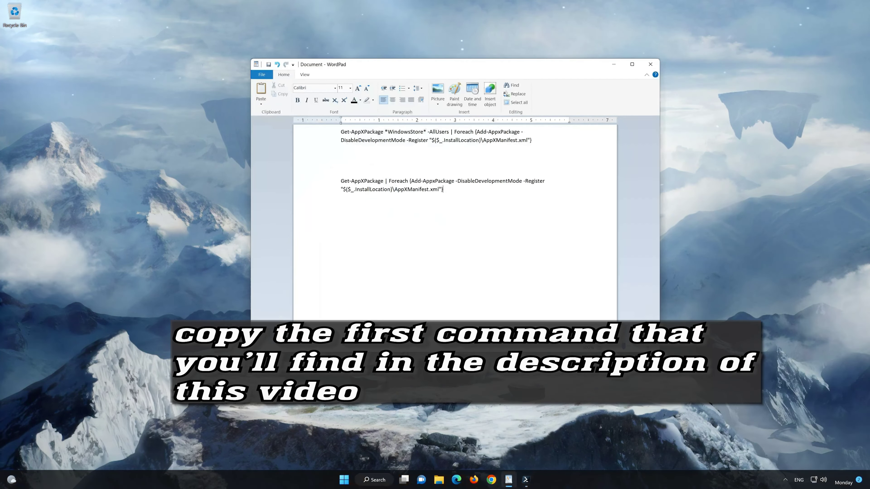
{"action": "key", "text": "ctrl+shift+Left"}
{"action": "key", "text": "ctrl+shift+Left"}
{"action": "key", "text": "ctrl+shift+Left"}
{"action": "key", "text": "ctrl+shift+Left"}
{"action": "key", "text": "ctrl+shift+Left"}
{"action": "key", "text": "ctrl+shift+Left"}
{"action": "key", "text": "ctrl+shift+Left"}
{"action": "key", "text": "ctrl+shift+Left"}
{"action": "key", "text": "ctrl+shift+Left"}
{"action": "key", "text": "ctrl+shift+Left"}
{"action": "key", "text": "ctrl+shift+Left"}
{"action": "key", "text": "ctrl+shift+Left"}
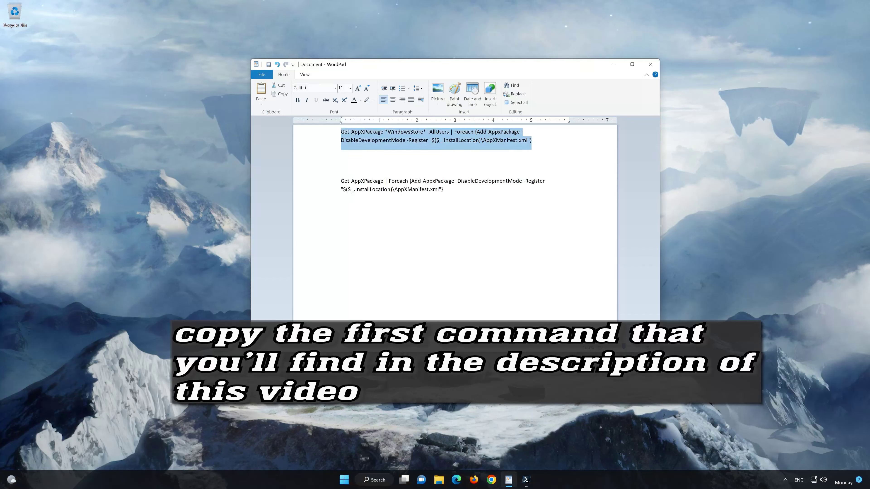
{"action": "right_click", "coordinate": [348, 136]}
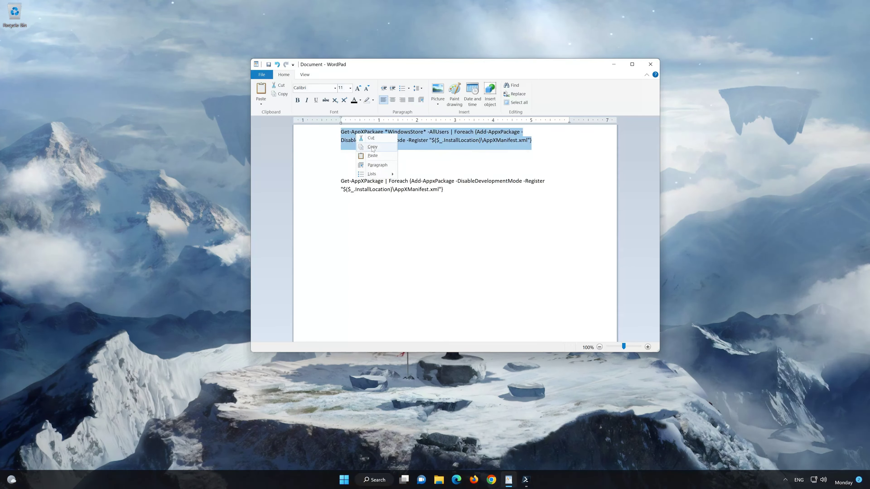
{"action": "left_click", "coordinate": [373, 149]}
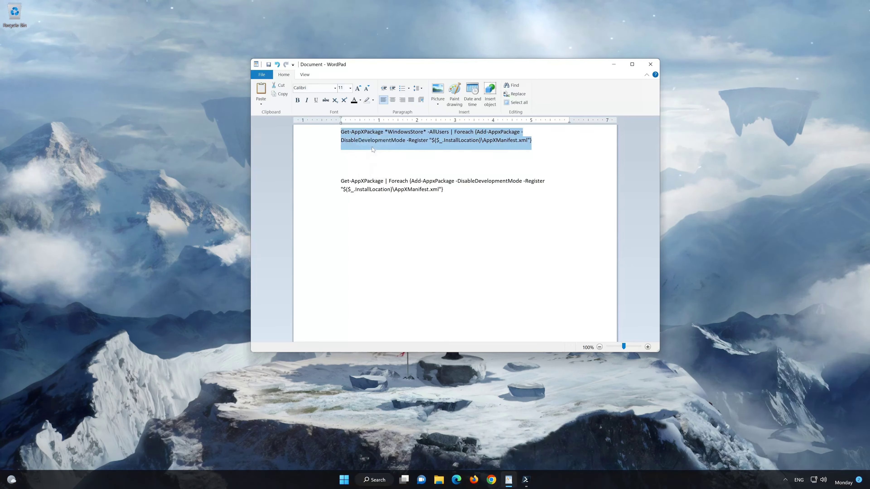
{"action": "left_click", "coordinate": [615, 65]}
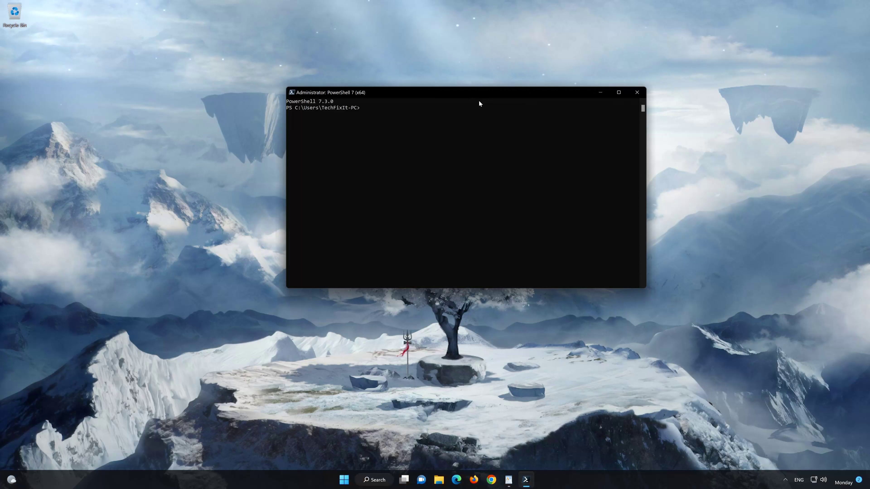
Step: Paste the copied Get-AppXPackage *WindowsStore* -AllUsers command into the PowerShell window and run it
{"action": "right_click", "coordinate": [471, 92]}
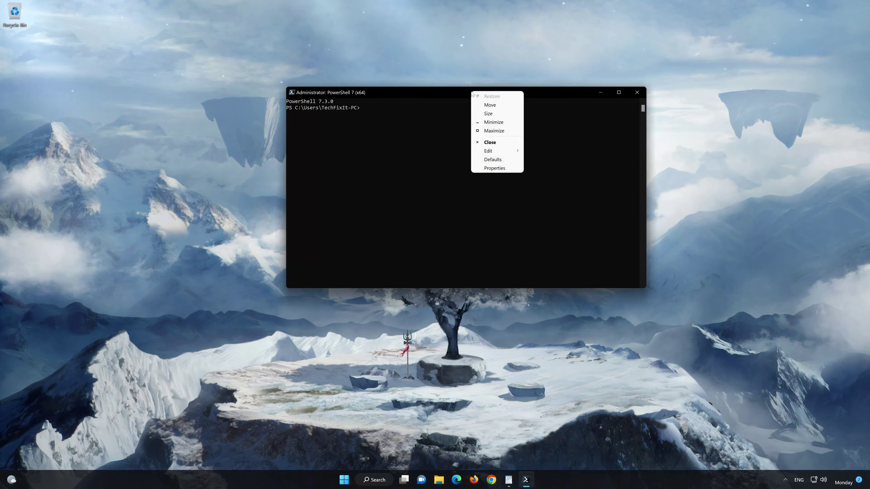
{"action": "mouse_move", "coordinate": [497, 151]}
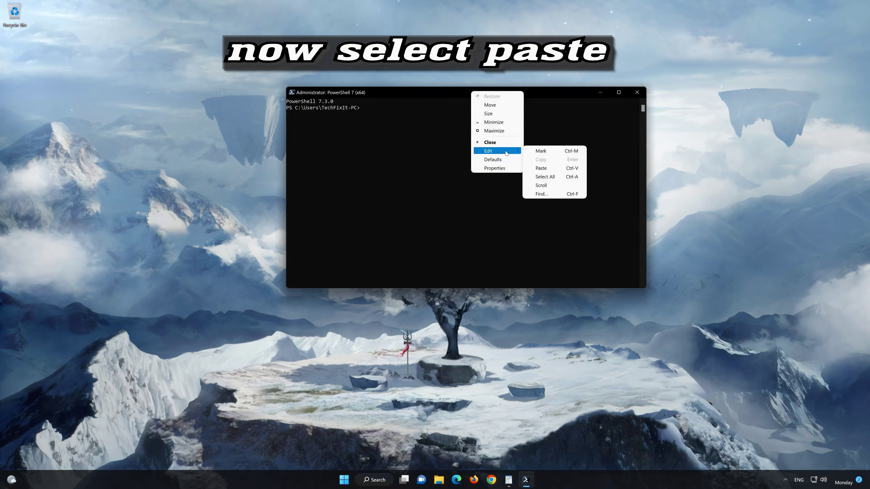
{"action": "left_click", "coordinate": [564, 168]}
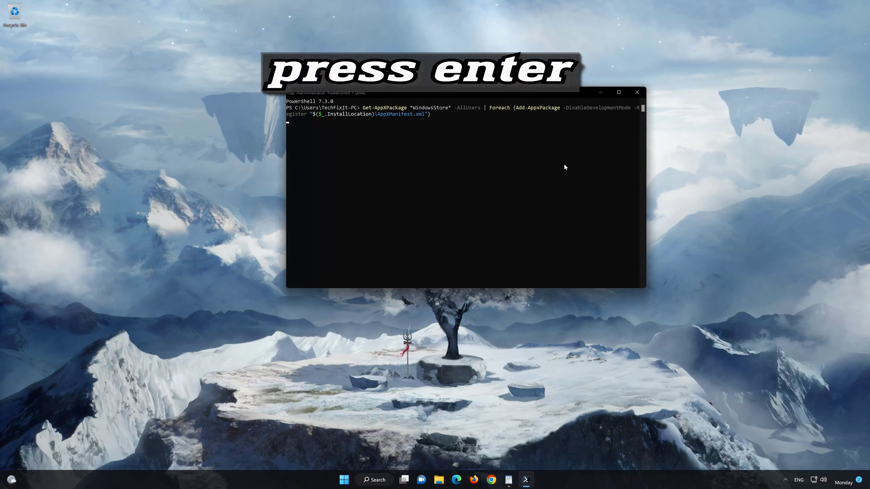
{"action": "key", "text": "Return"}
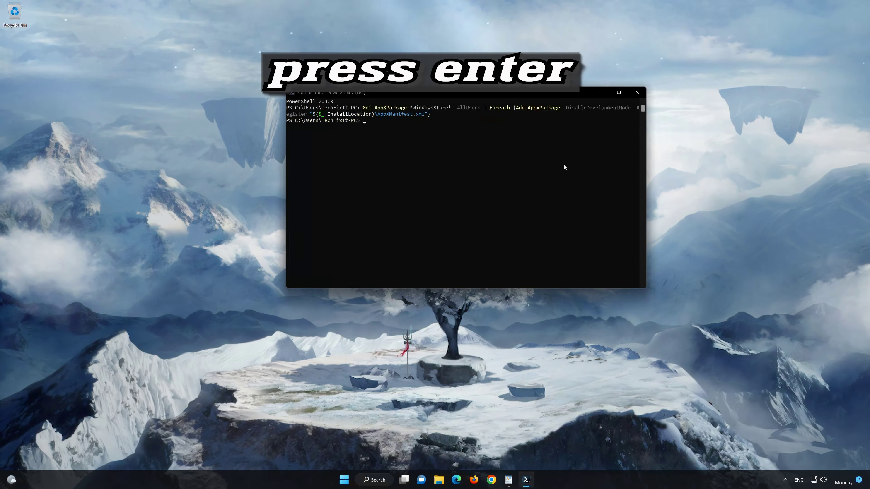
Step: Switch to the WordPad document, copy its second command, starting with Get-AppXPackage | Foreach, and minimize the document to return to PowerShell
{"action": "left_click", "coordinate": [509, 480]}
{"action": "left_click_drag", "start_coordinate": [443, 194], "coordinate": [340, 181]}
{"action": "right_click", "coordinate": [361, 183]}
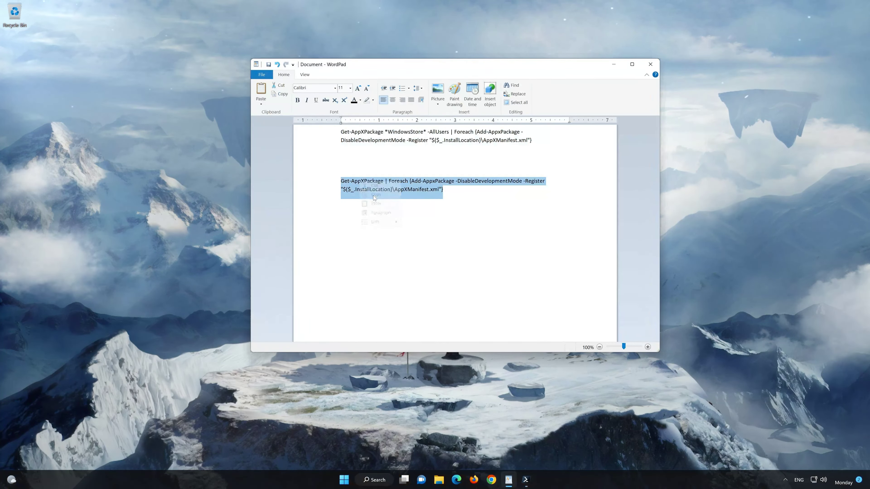
{"action": "left_click", "coordinate": [613, 65]}
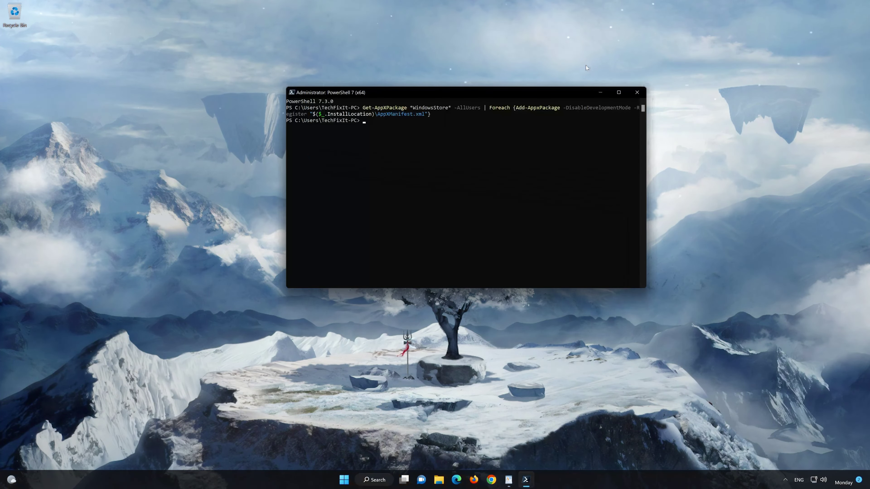
Step: Paste the copied Get-AppXPackage | Foreach command into the PowerShell window and run it
{"action": "right_click", "coordinate": [396, 92]}
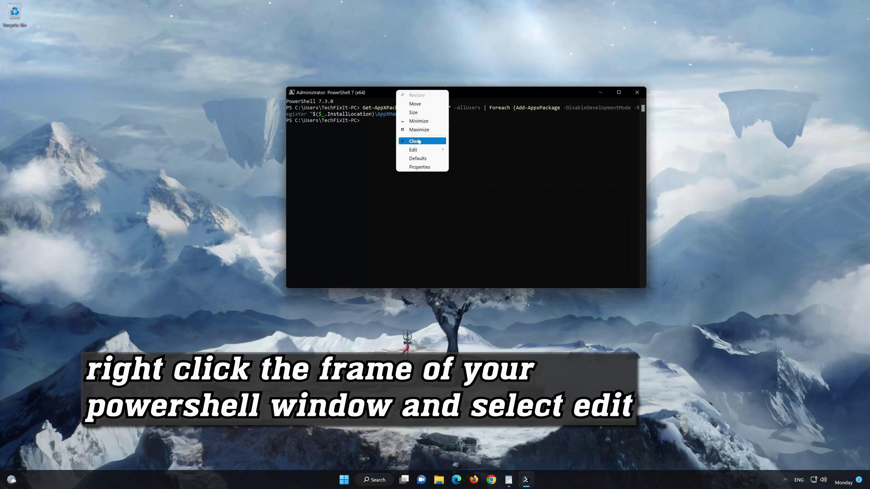
{"action": "left_click", "coordinate": [422, 150]}
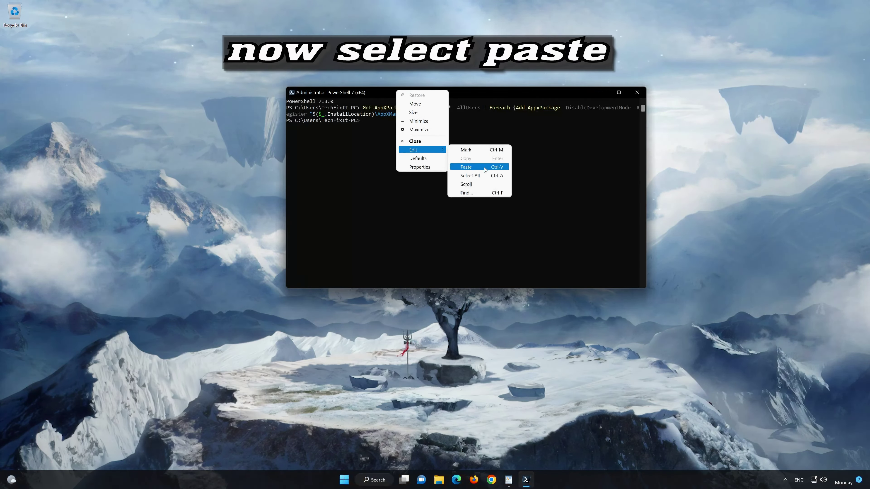
{"action": "left_click", "coordinate": [466, 167]}
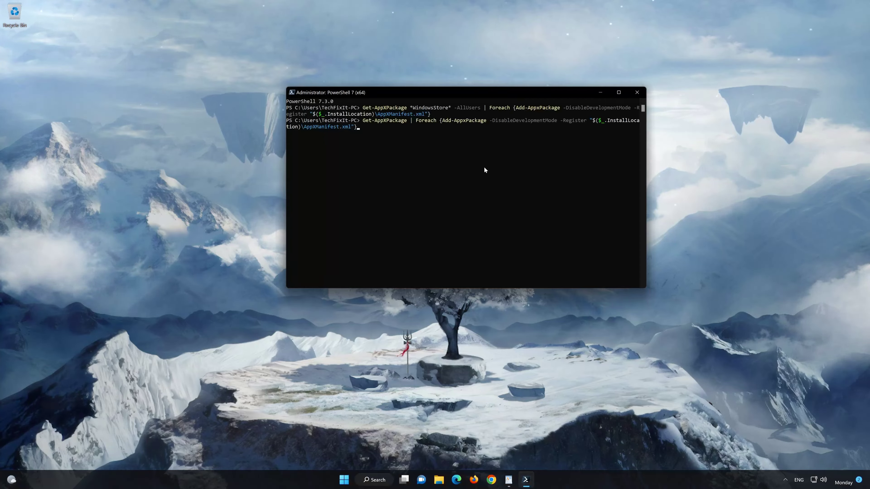
{"action": "key", "text": "Return"}
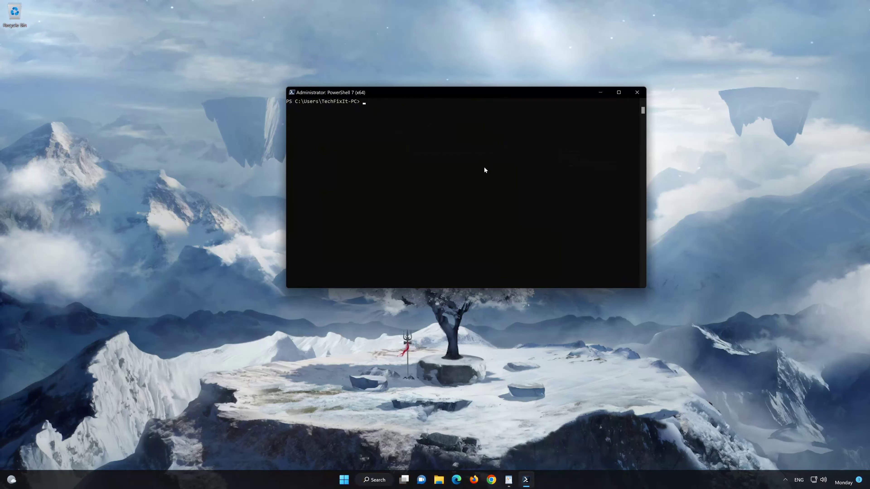
Step: Close the PowerShell session with the exit command
{"action": "type", "text": "e"}
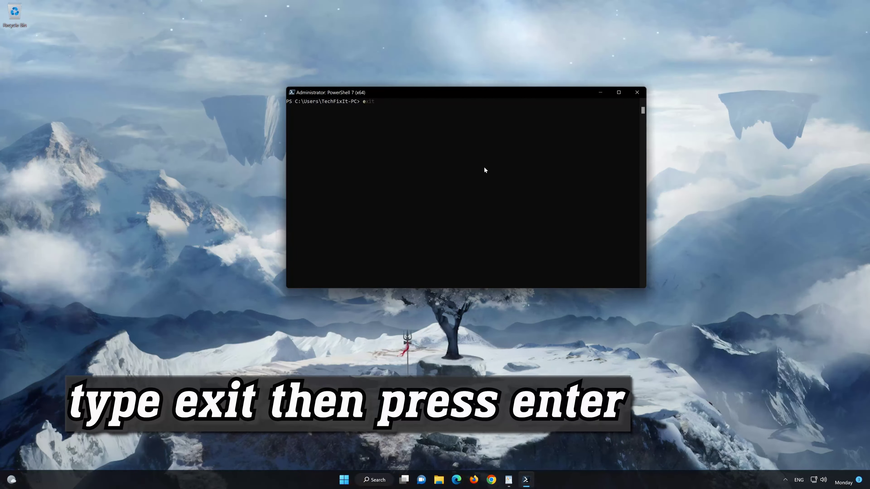
{"action": "type", "text": "xit"}
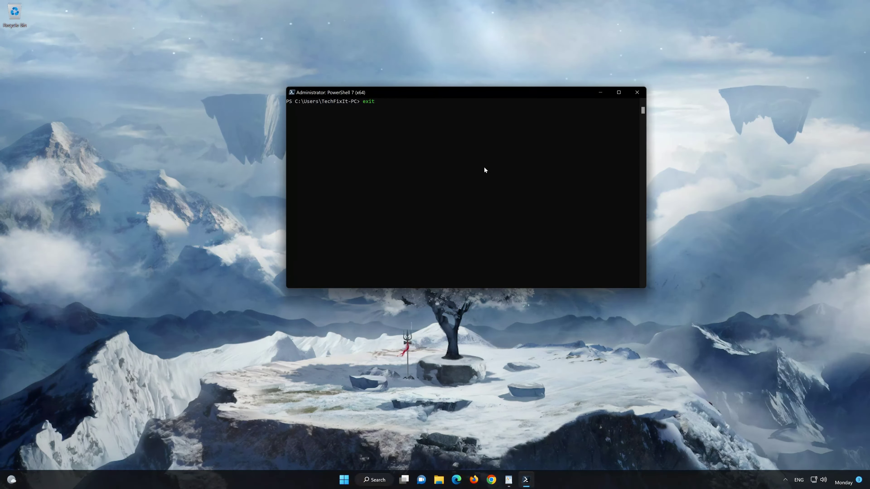
{"action": "key", "text": "Return"}
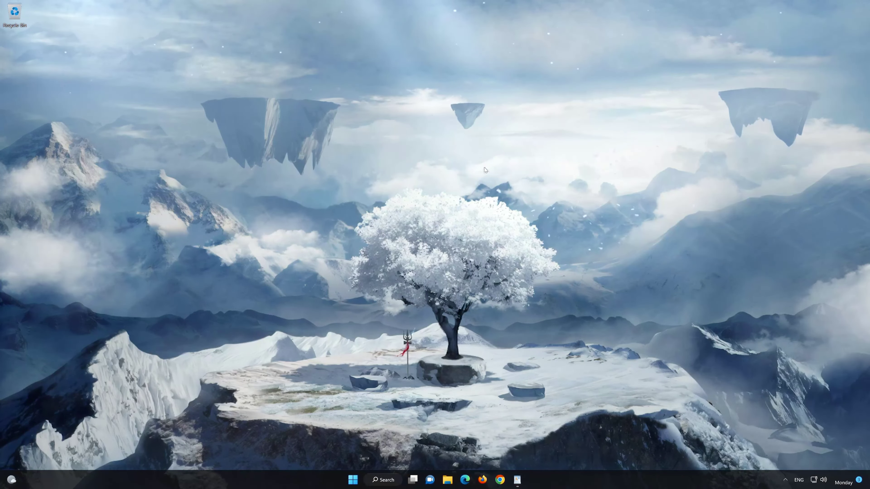
Step: Search for Microsoft Store, pin it to the taskbar, and open it from there
{"action": "left_click", "coordinate": [353, 481]}
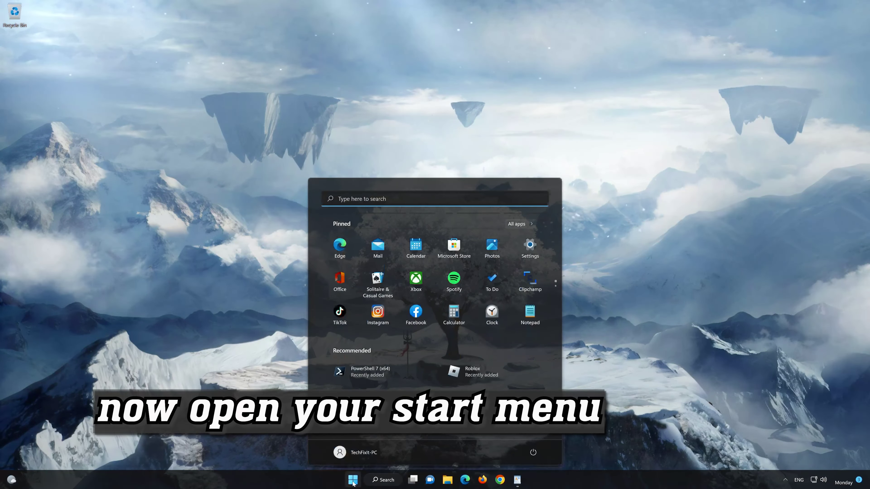
{"action": "type", "text": "mi"}
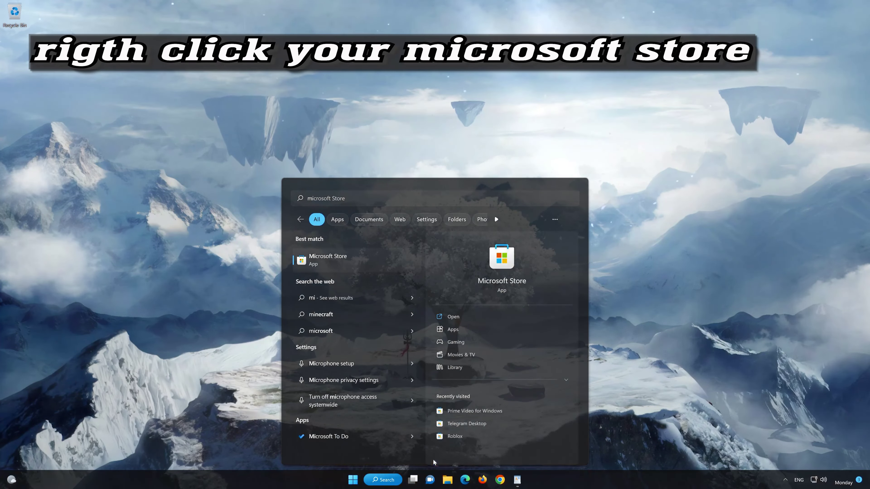
{"action": "right_click", "coordinate": [399, 263]}
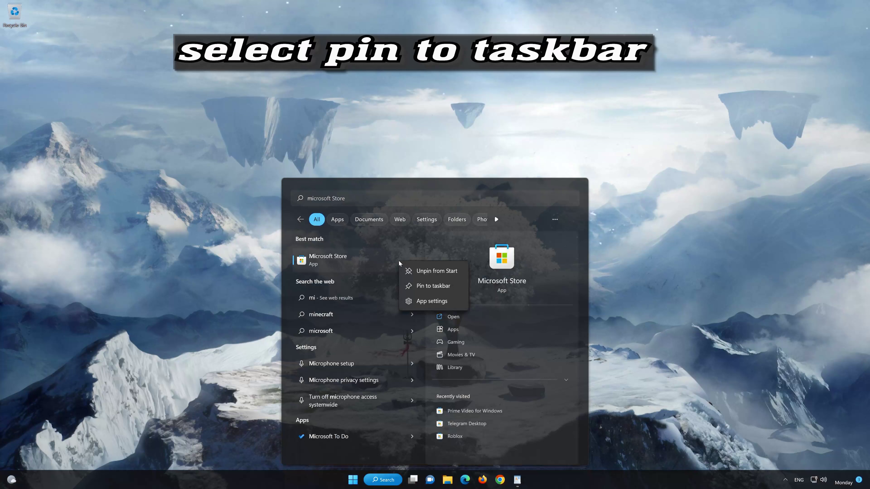
{"action": "left_click", "coordinate": [437, 286]}
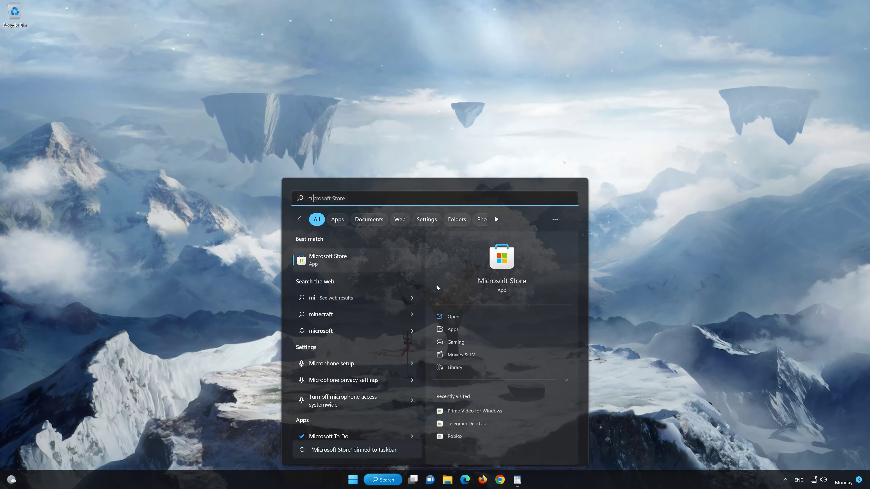
{"action": "left_click", "coordinate": [634, 291]}
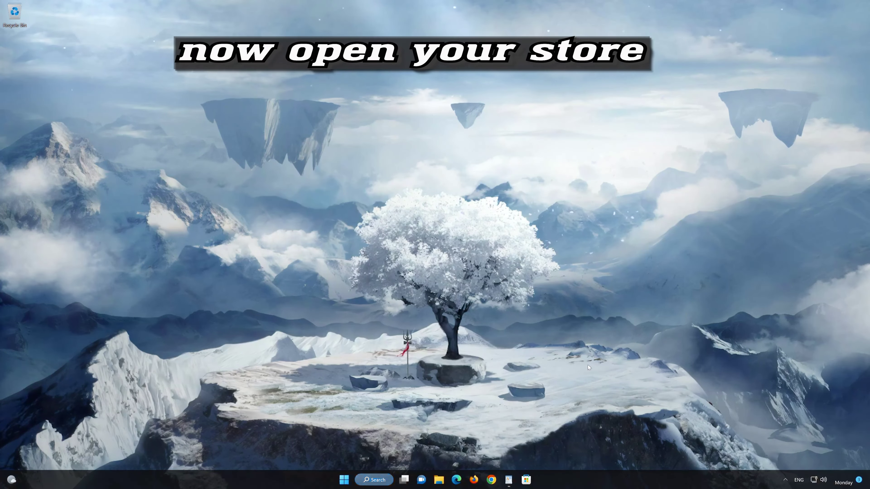
{"action": "left_click", "coordinate": [527, 483]}
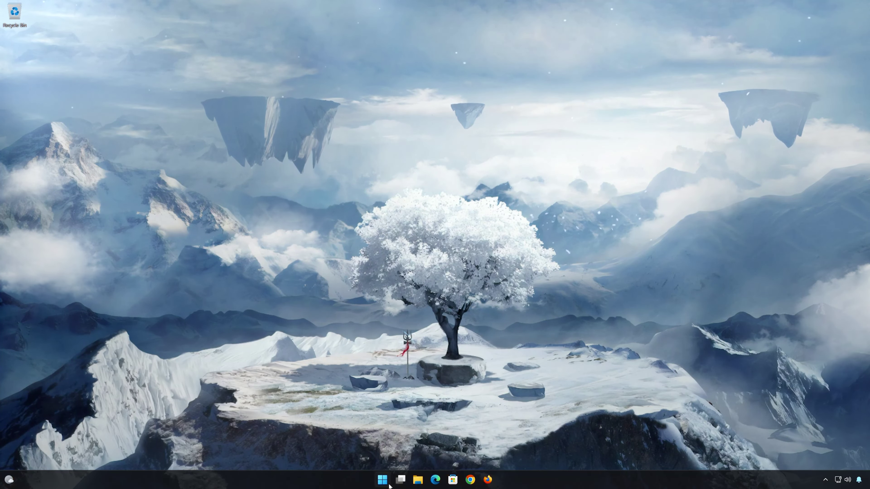
Step: Search for powershell, open Windows PowerShell as administrator, allow it to make changes, and move its window toward the middle of the desktop
{"action": "left_click", "coordinate": [383, 480]}
{"action": "type", "text": "powers"}
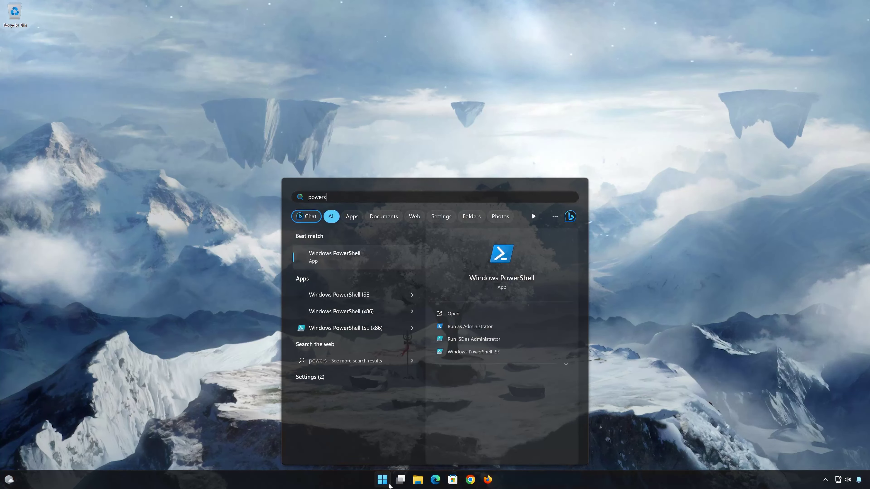
{"action": "type", "text": "hell"}
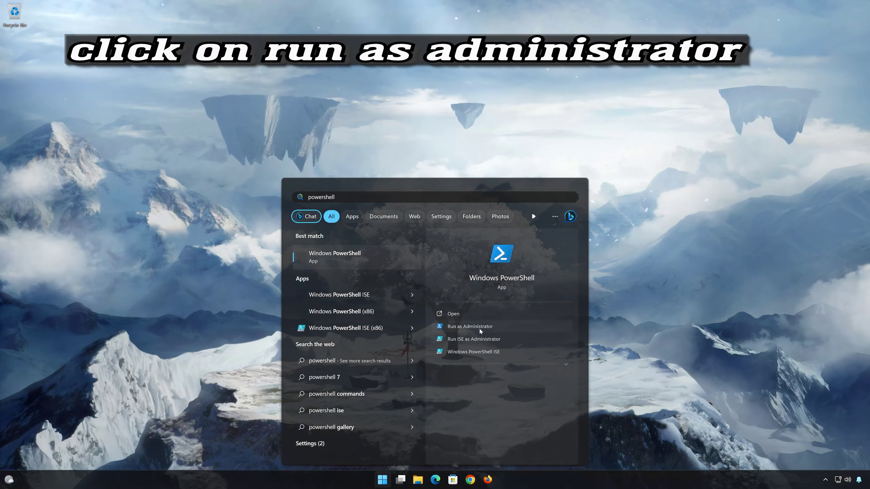
{"action": "left_click", "coordinate": [505, 328]}
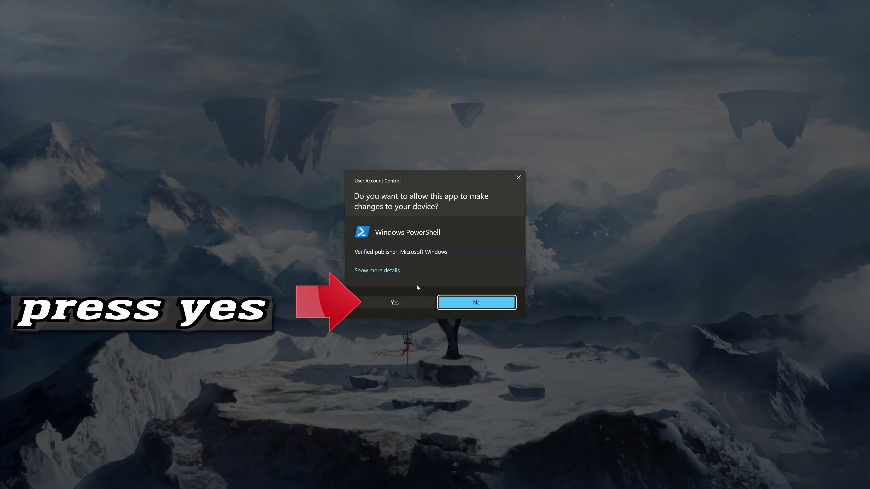
{"action": "left_click", "coordinate": [393, 304]}
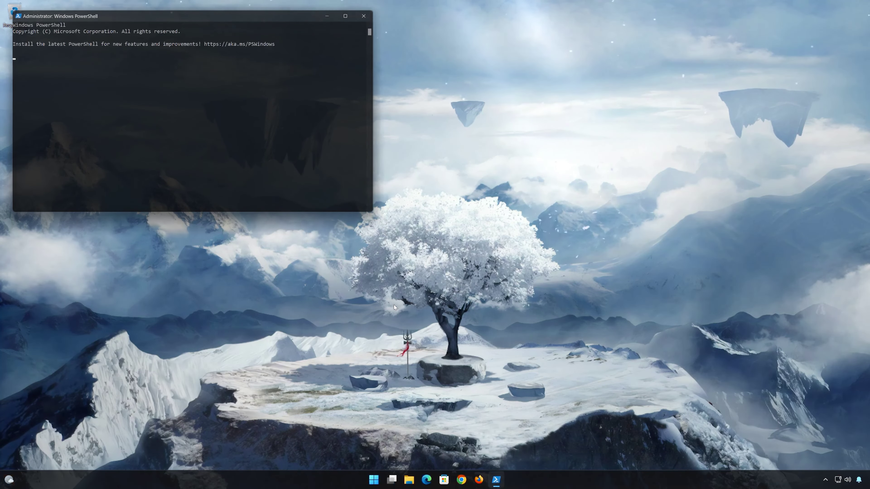
{"action": "left_click_drag", "start_coordinate": [231, 16], "coordinate": [476, 116]}
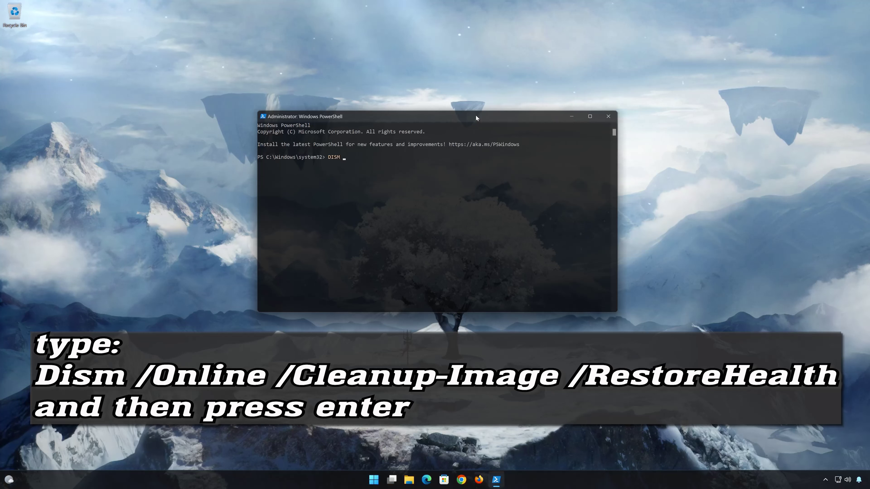
Step: Repair the Windows image by running DISM /Online /Cleanup-Image /RestoreHealth
{"action": "type", "text": "/O"}
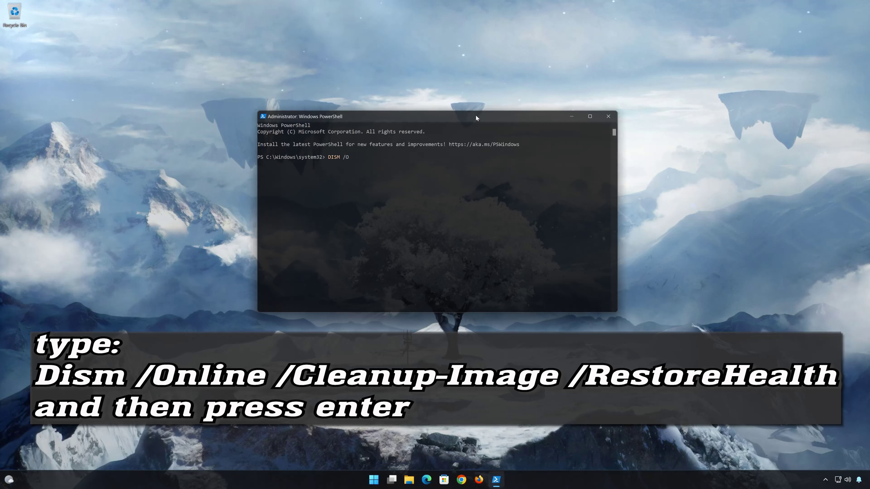
{"action": "type", "text": "nline /"}
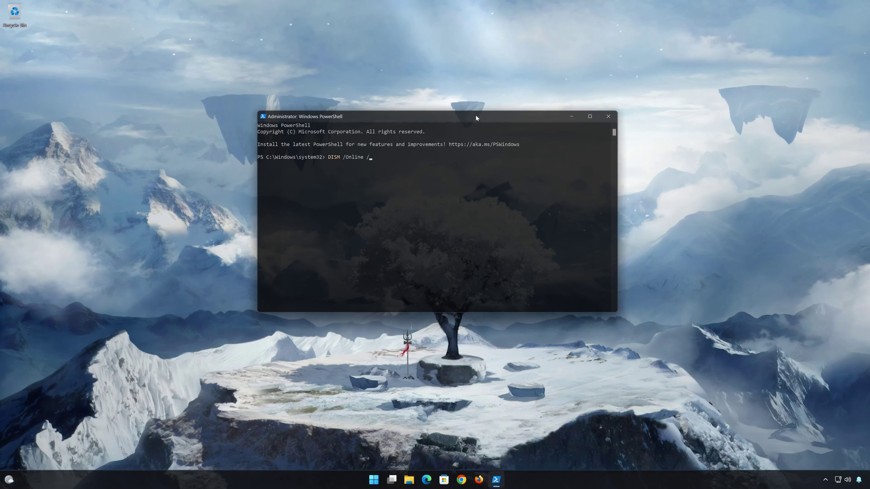
{"action": "type", "text": "Clean"}
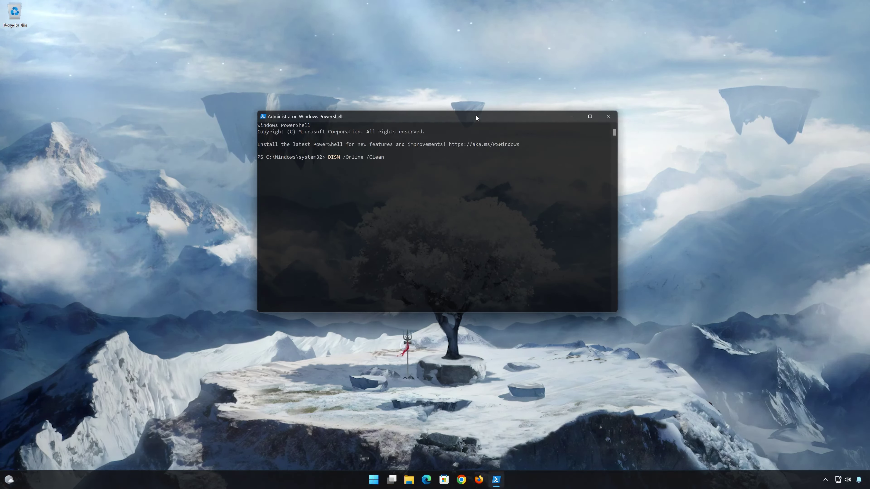
{"action": "type", "text": "up"}
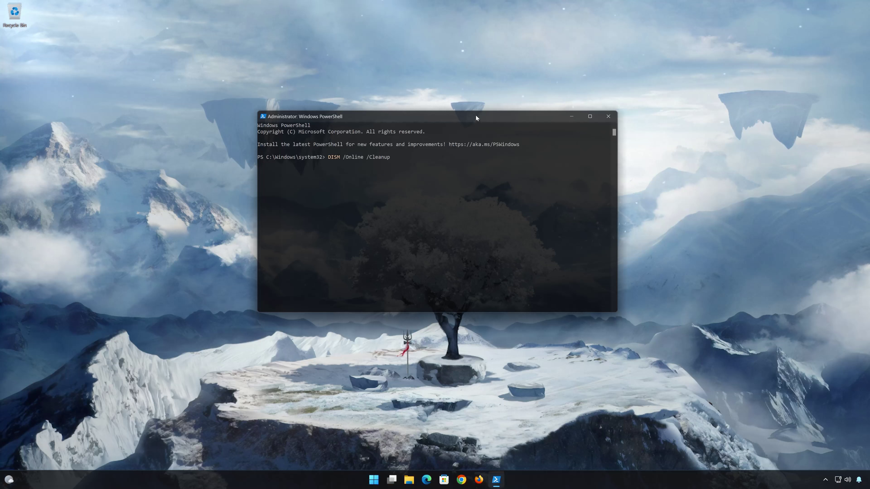
{"action": "type", "text": "-I"}
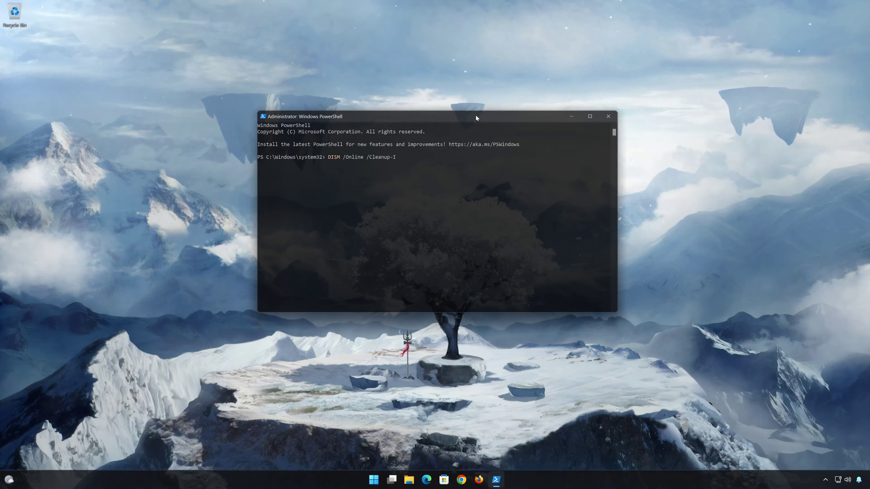
{"action": "type", "text": "mage"}
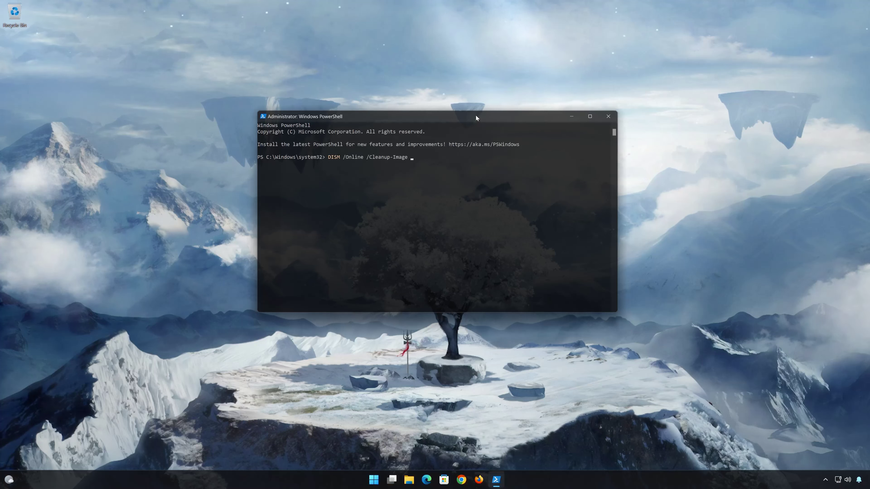
{"action": "type", "text": " /"}
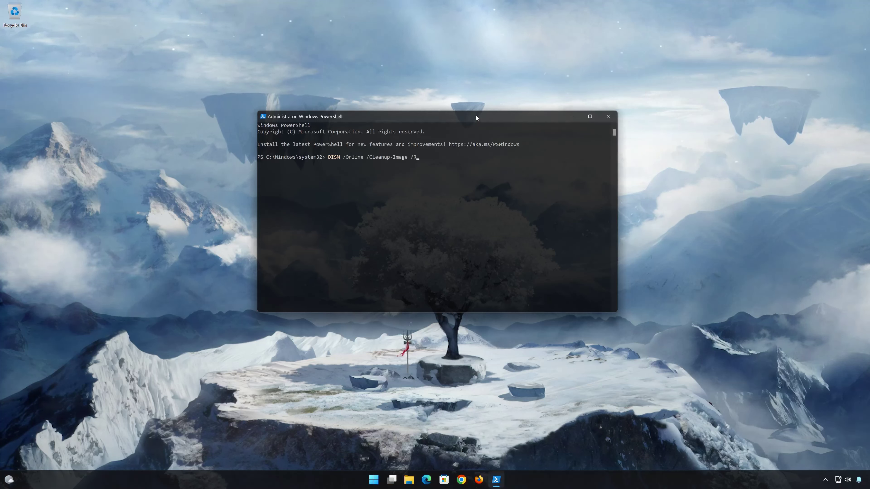
{"action": "type", "text": "Restore"}
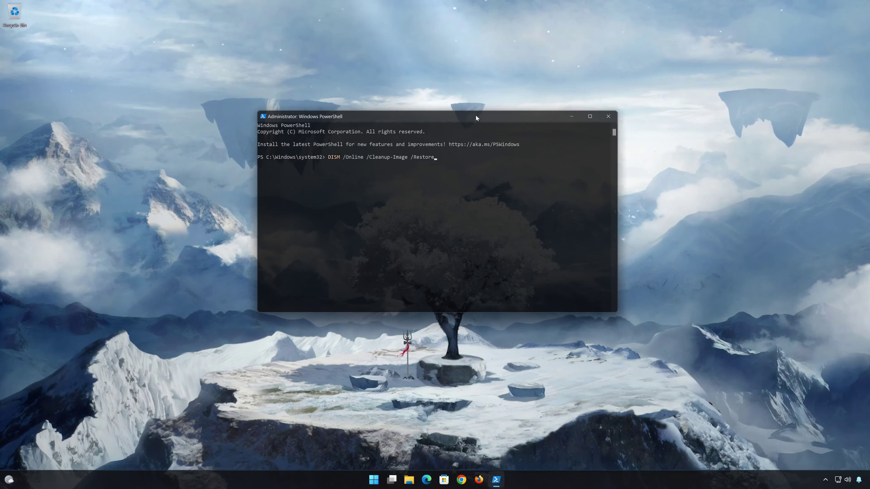
{"action": "type", "text": "Hea"}
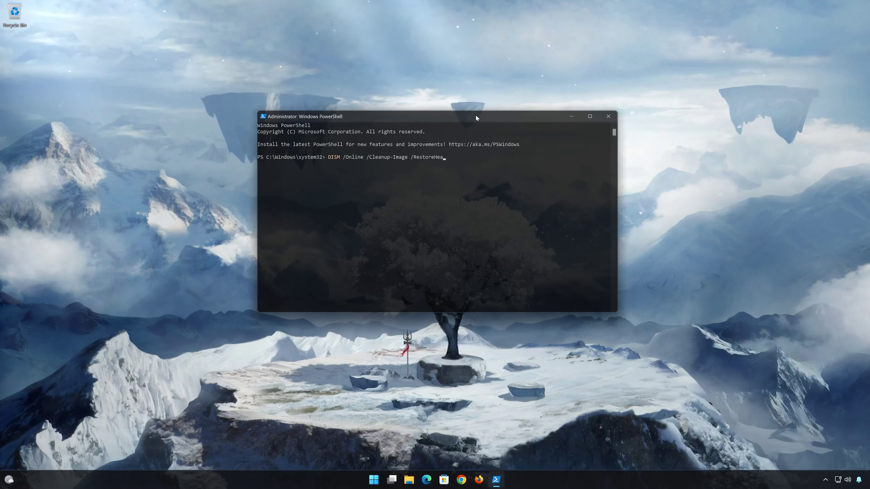
{"action": "type", "text": "lth"}
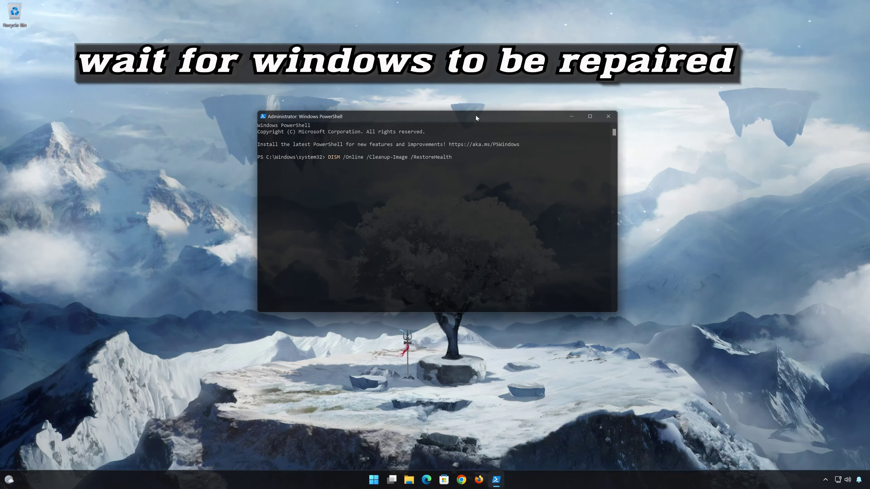
{"action": "key", "text": "Return"}
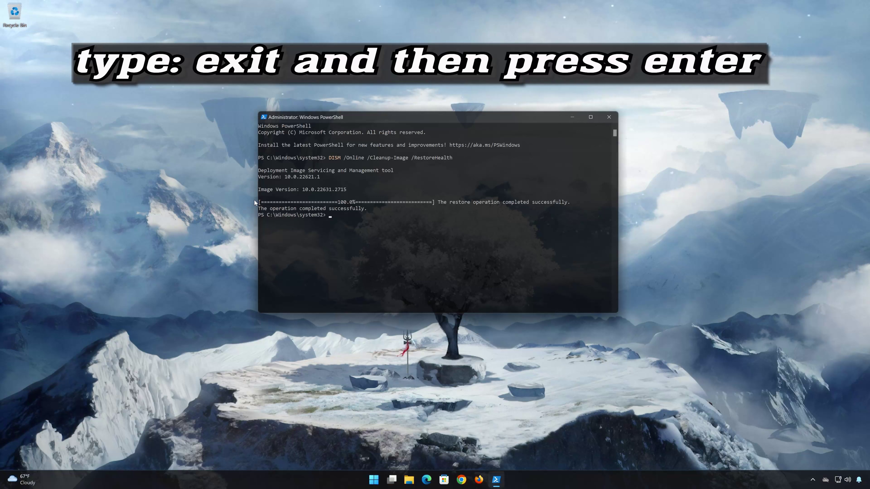
Step: End the administrator PowerShell session with the exit command
{"action": "type", "text": "exit"}
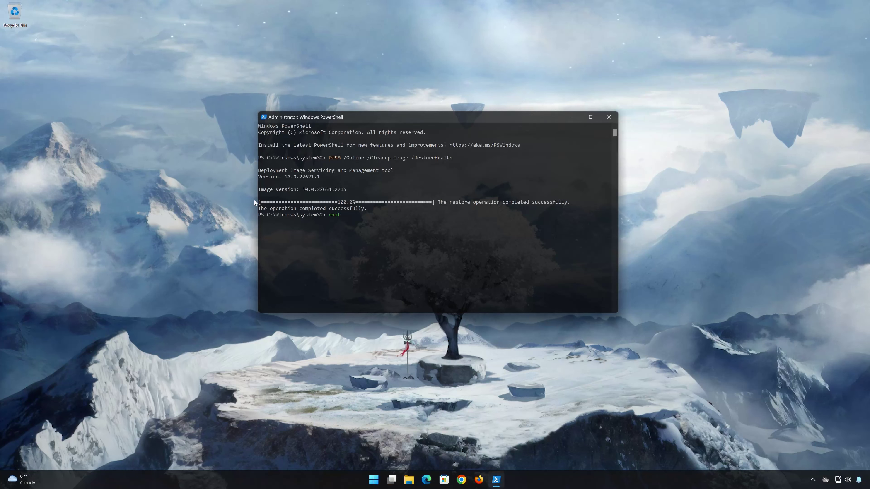
{"action": "key", "text": "Return"}
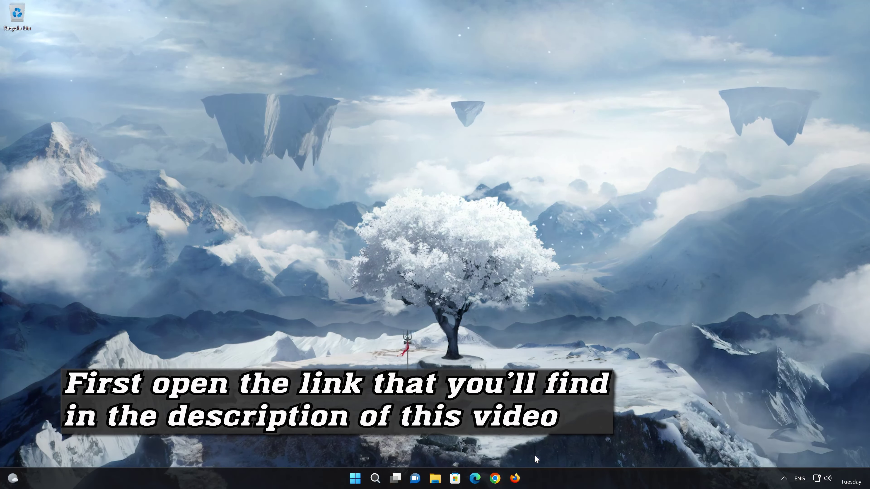
Step: In Firefox, open microsoft.com/software-download/windows11, download the tool under Create Windows 11 Installation Media, and close the browser
{"action": "left_click", "coordinate": [516, 479]}
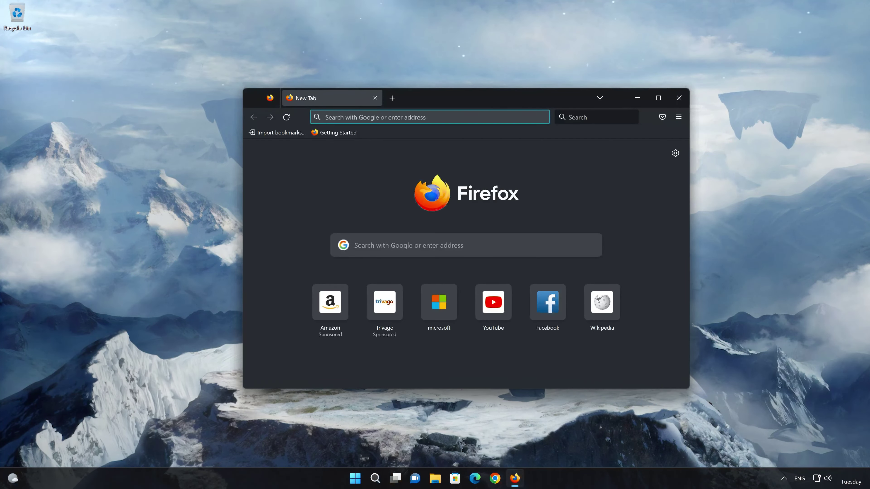
{"action": "right_click", "coordinate": [406, 117]}
{"action": "left_click", "coordinate": [432, 196]}
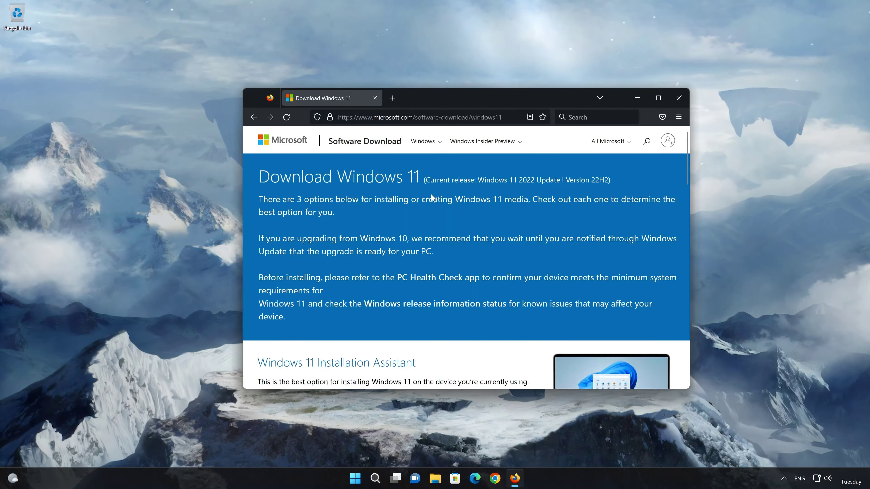
{"action": "scroll", "coordinate": [432, 196], "scroll_direction": "down", "scroll_amount": 5}
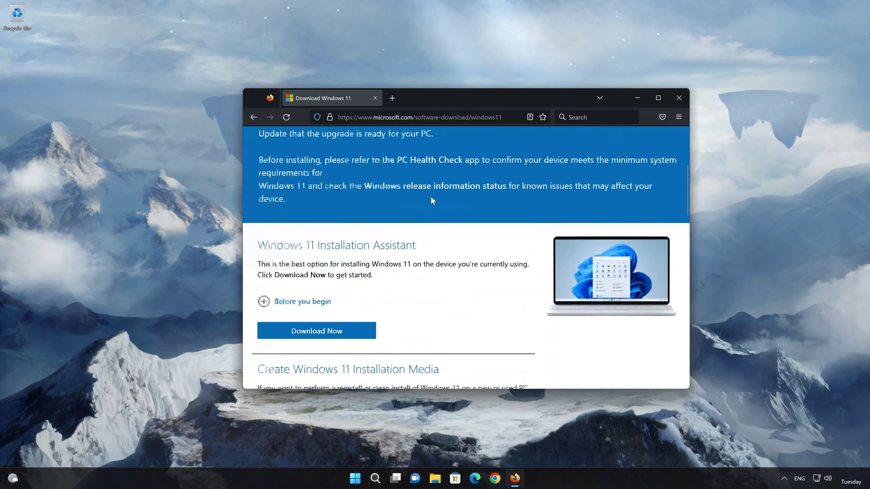
{"action": "scroll", "coordinate": [432, 202], "scroll_direction": "down", "scroll_amount": 2}
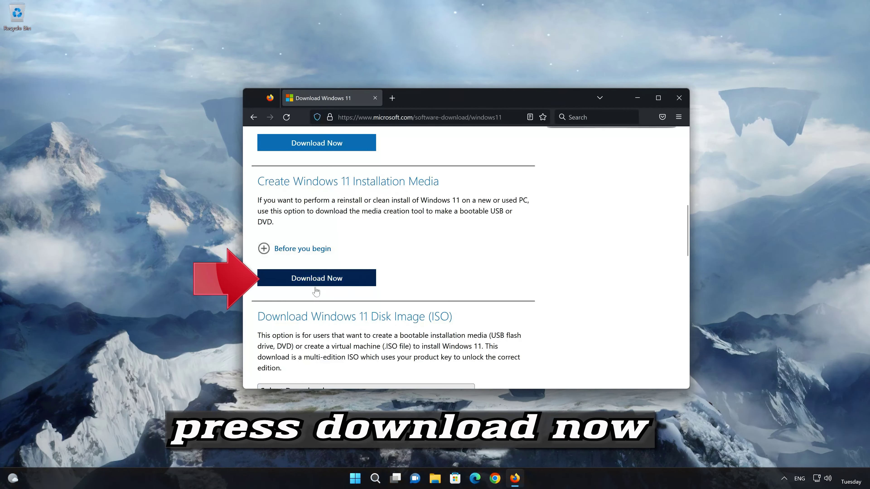
{"action": "left_click", "coordinate": [331, 283]}
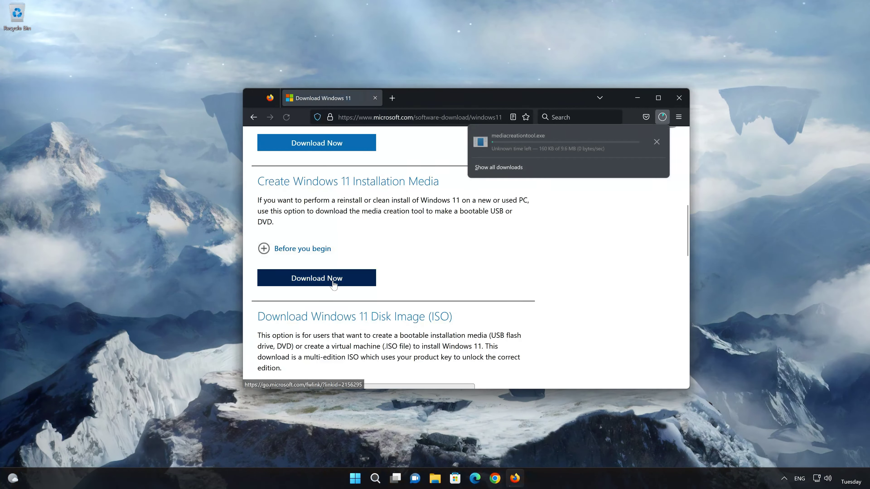
{"action": "left_click", "coordinate": [677, 100]}
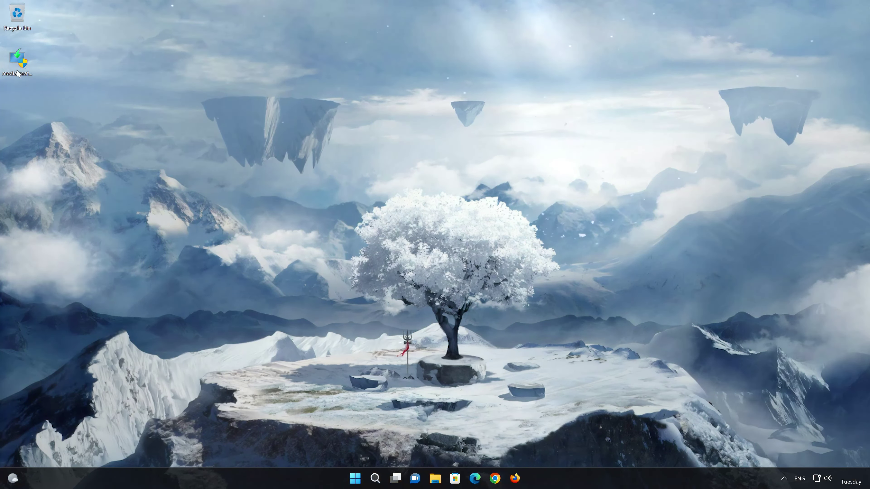
Step: Run mediacreationtool from the desktop with permission to make changes, accept its license terms, and keep the recommended language and edition
{"action": "double_click", "coordinate": [17, 68]}
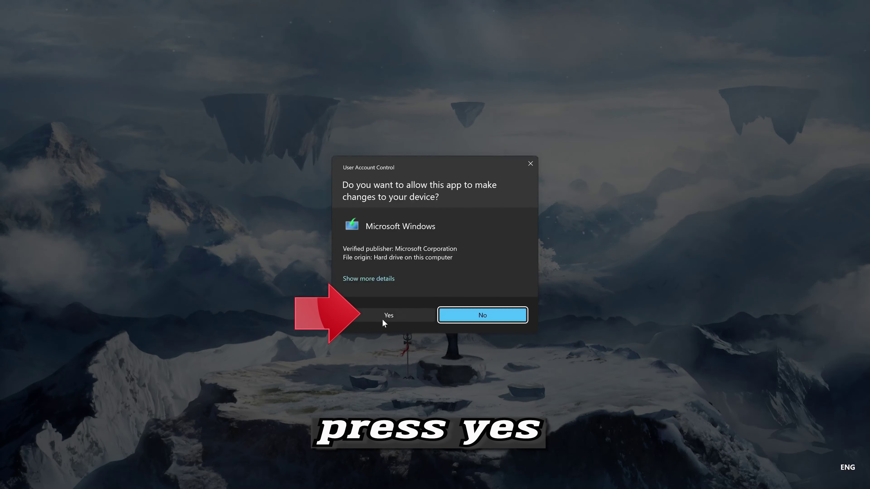
{"action": "left_click", "coordinate": [382, 320]}
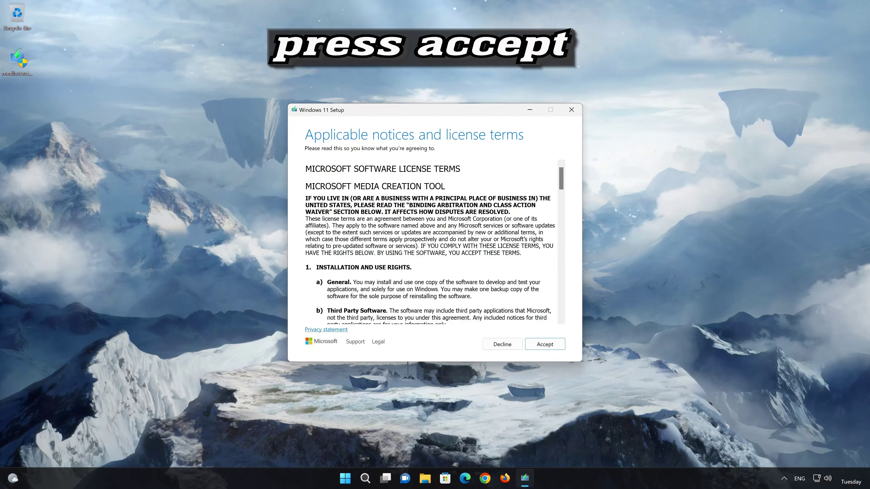
{"action": "left_click", "coordinate": [549, 346]}
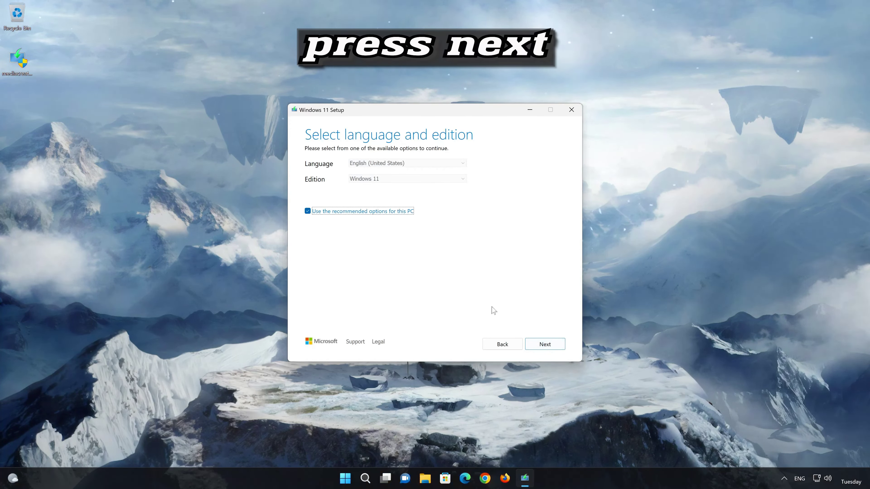
{"action": "left_click", "coordinate": [555, 346]}
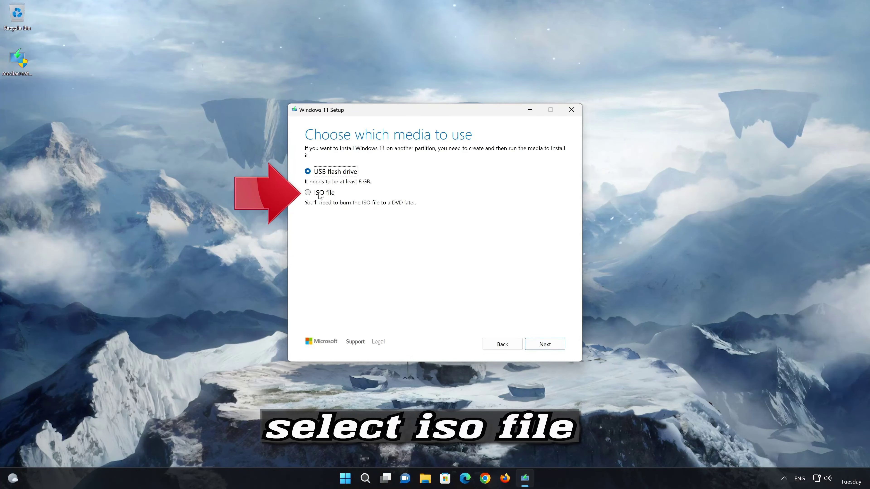
Step: Create the installation media as an ISO file named Windows 11 on the Desktop and finish the media creation setup
{"action": "left_click", "coordinate": [308, 193]}
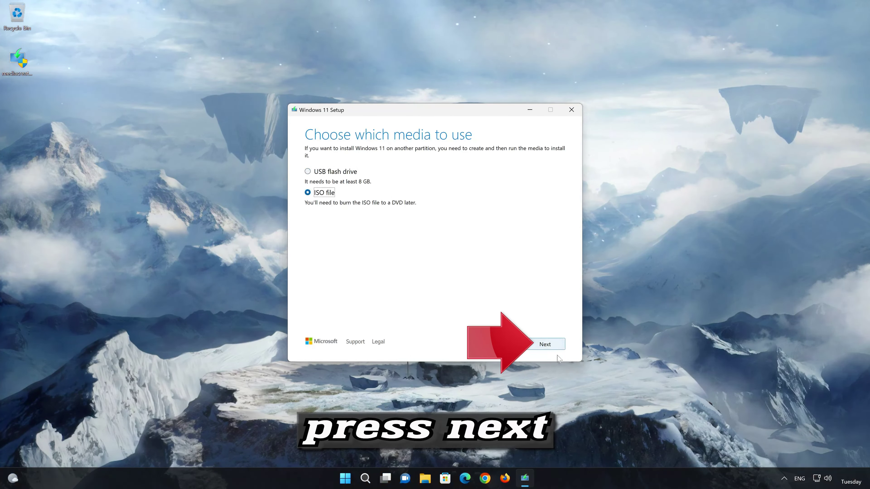
{"action": "left_click", "coordinate": [549, 347]}
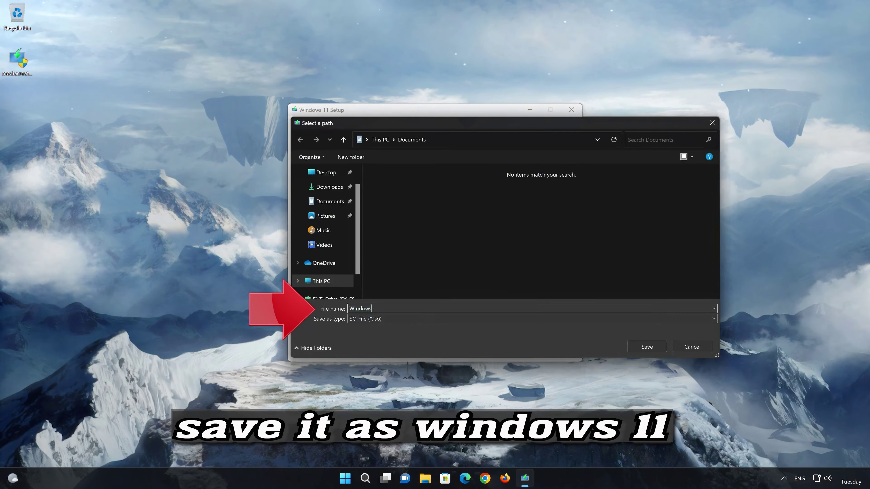
{"action": "type", "text": "11"}
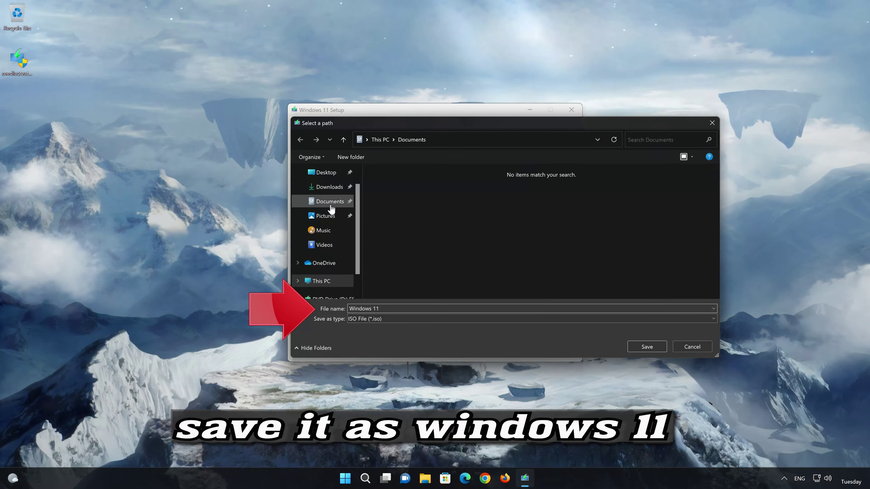
{"action": "left_click", "coordinate": [326, 173]}
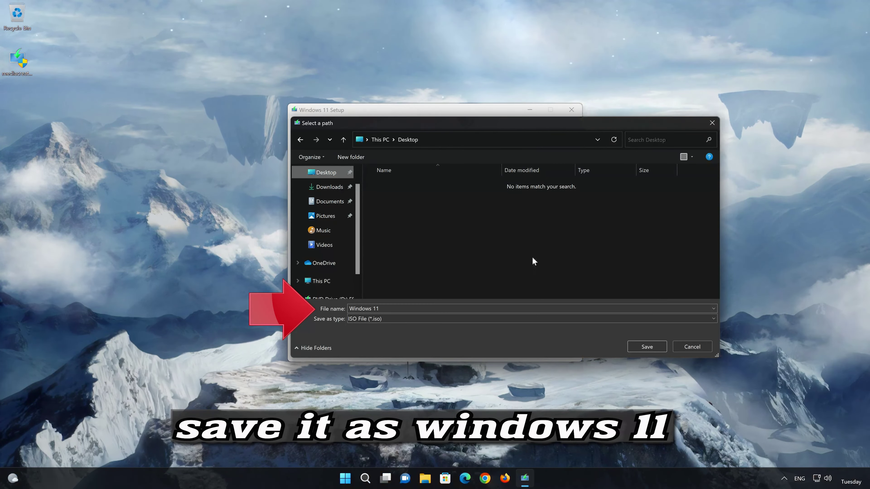
{"action": "left_click", "coordinate": [654, 346]}
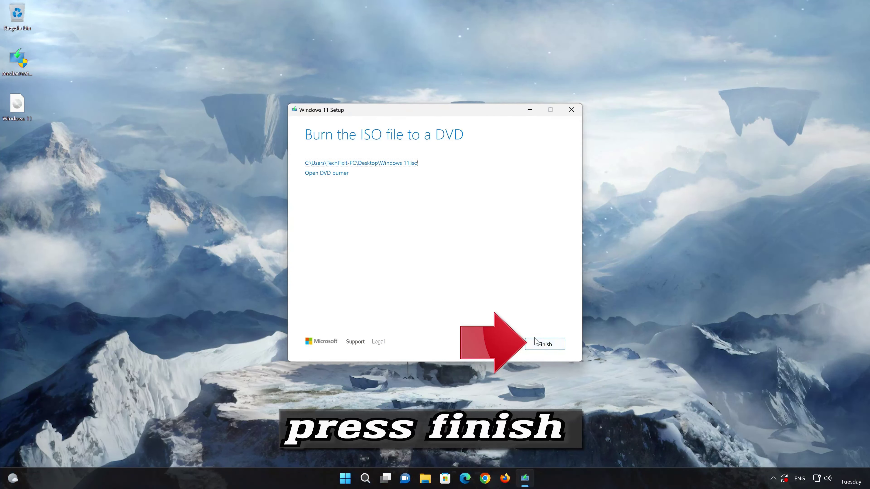
{"action": "left_click", "coordinate": [545, 345]}
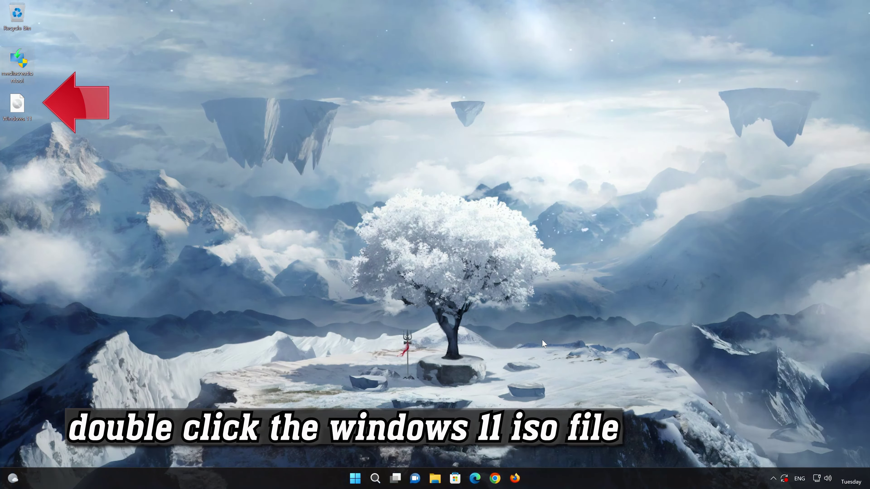
Step: Mount the Windows 11 ISO, launch its setup application with permission to make changes, and close the DVD drive's folder window
{"action": "double_click", "coordinate": [16, 111]}
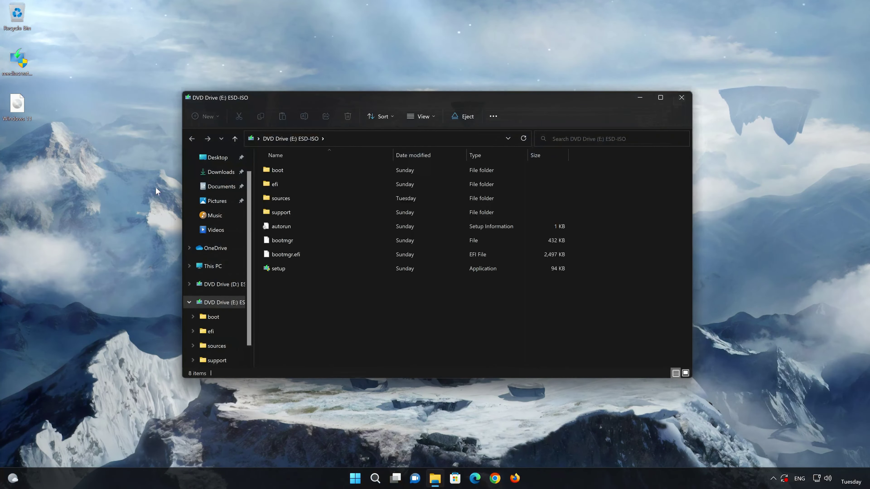
{"action": "double_click", "coordinate": [326, 269]}
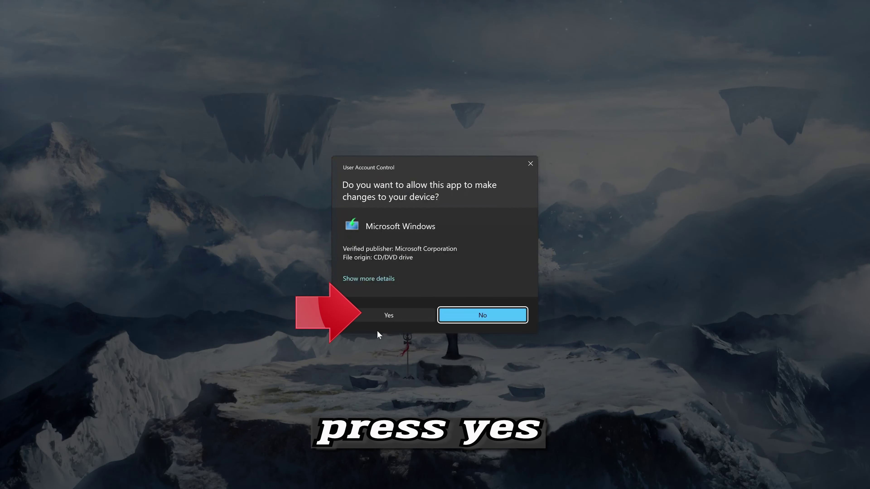
{"action": "left_click", "coordinate": [385, 313]}
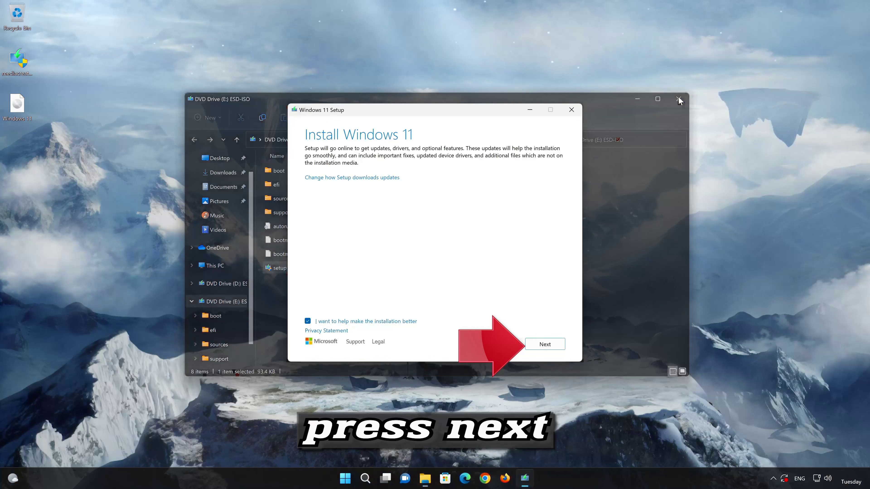
{"action": "left_click", "coordinate": [679, 100]}
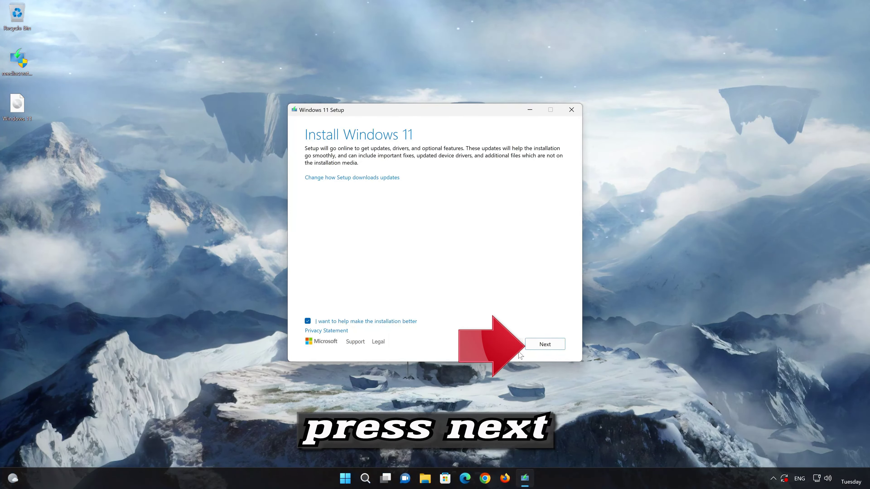
Step: Continue through Windows 11 Setup, accept the license terms, and start installing Windows 11 Pro while keeping personal files and apps
{"action": "left_click", "coordinate": [550, 350]}
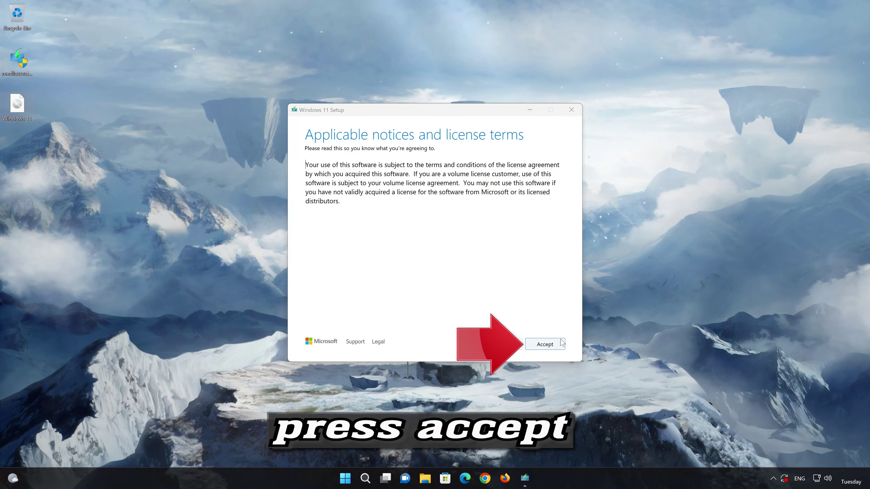
{"action": "left_click", "coordinate": [548, 346]}
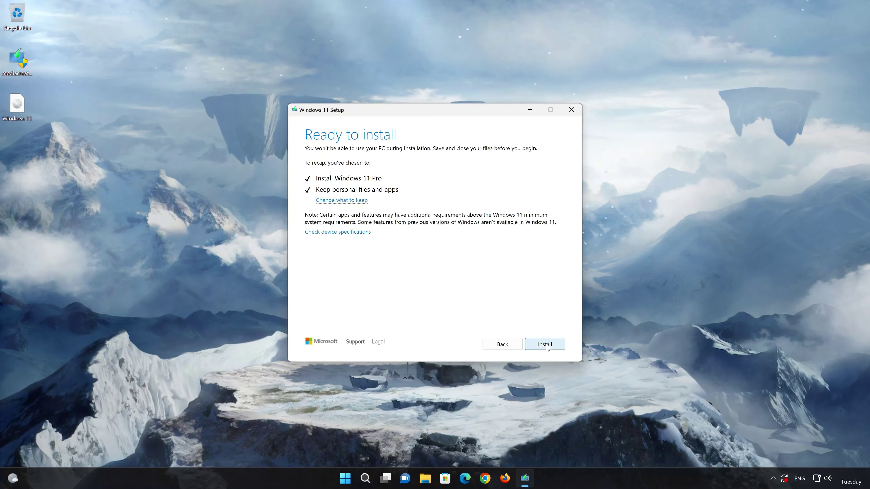
{"action": "left_click", "coordinate": [547, 347]}
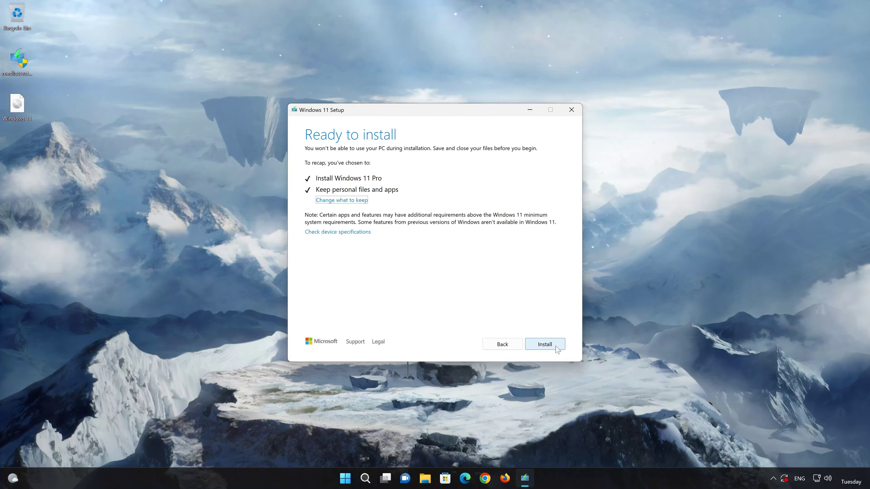
{"action": "left_click", "coordinate": [555, 347]}
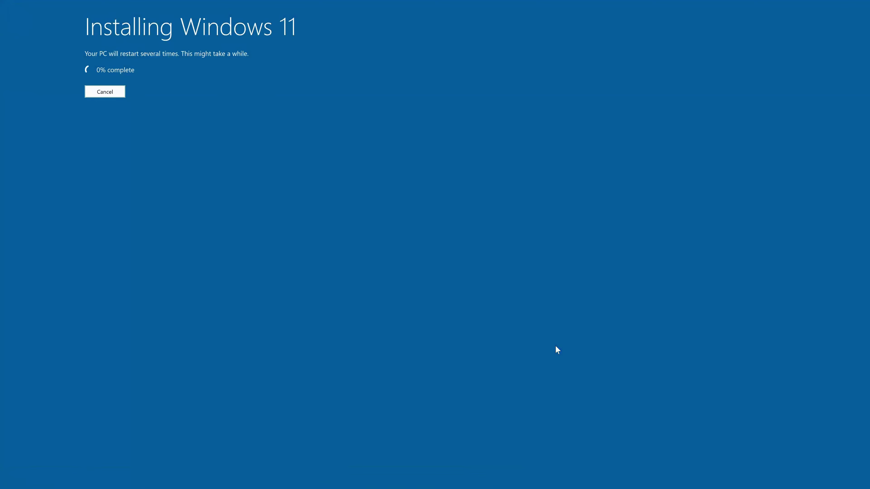